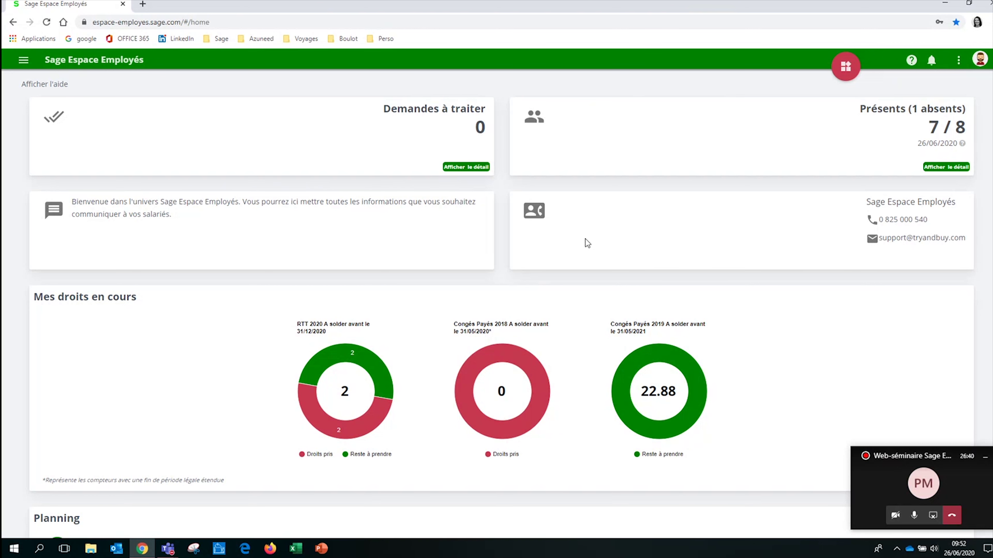
# Review the widgets and shortcuts available for the home page, and look over the dashboard
pyautogui.click(845, 70)
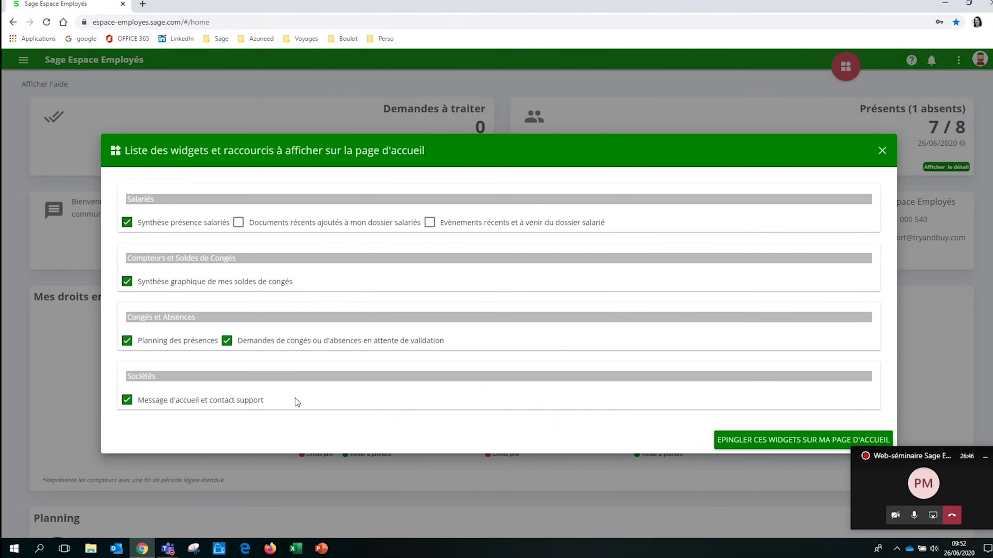
pyautogui.click(881, 152)
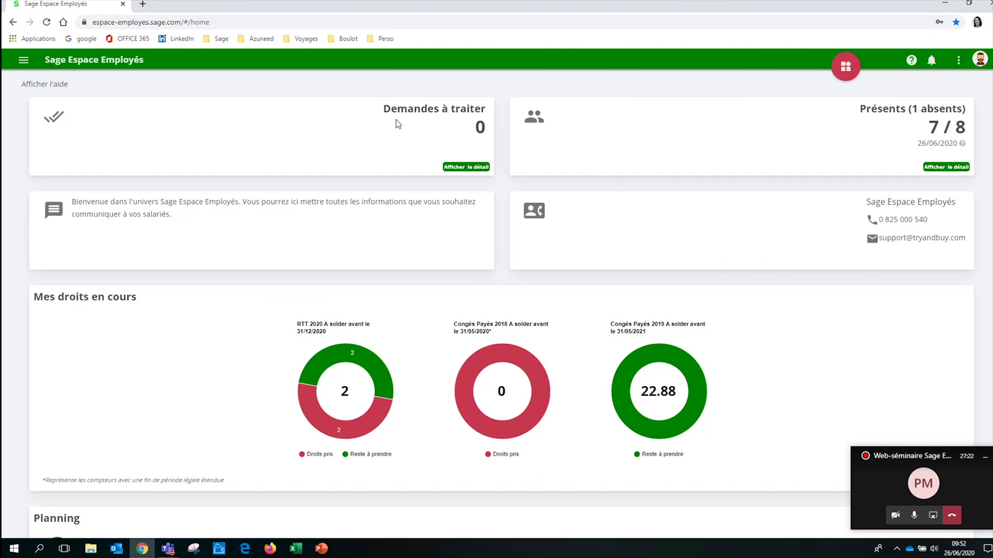
pyautogui.scroll(-5, 396, 119)
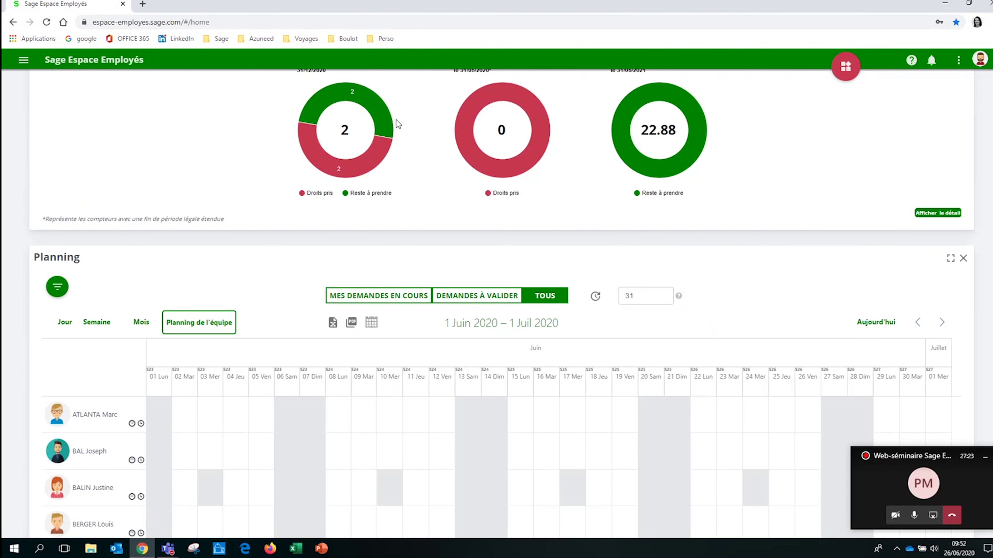
pyautogui.scroll(5, 399, 125)
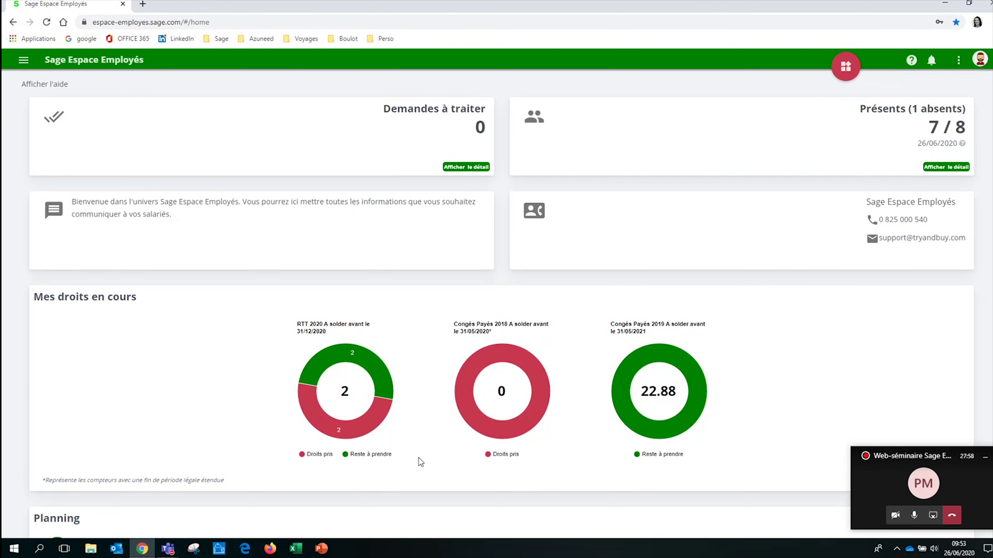
# Filter the home page planning by the Commercial service, and reset the service filter
pyautogui.scroll(-5, 418, 458)
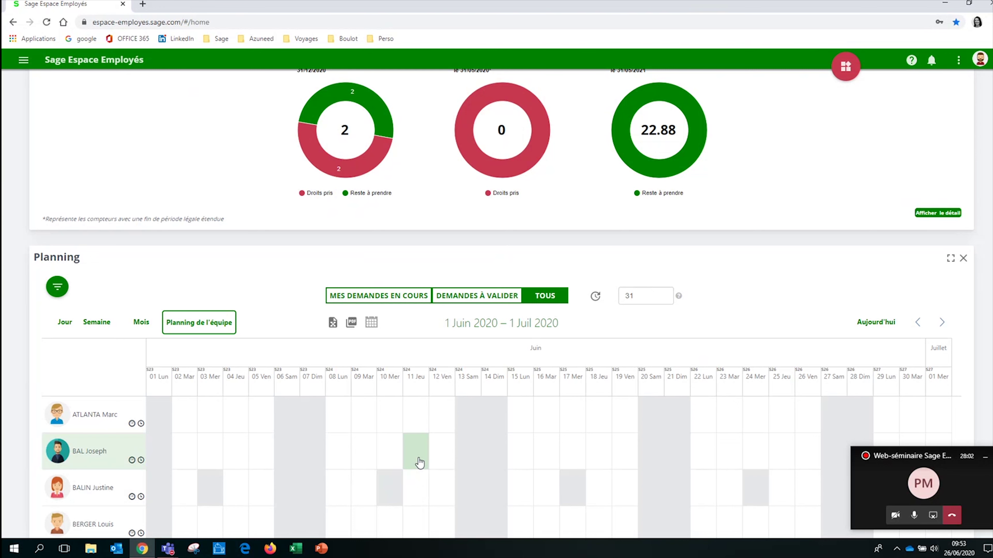
pyautogui.scroll(-4, 419, 461)
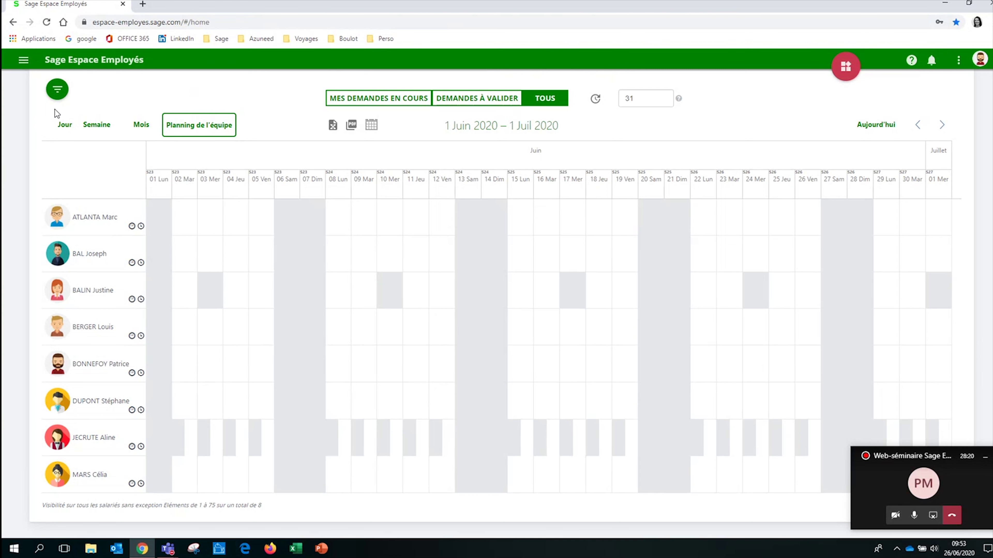
pyautogui.click(57, 92)
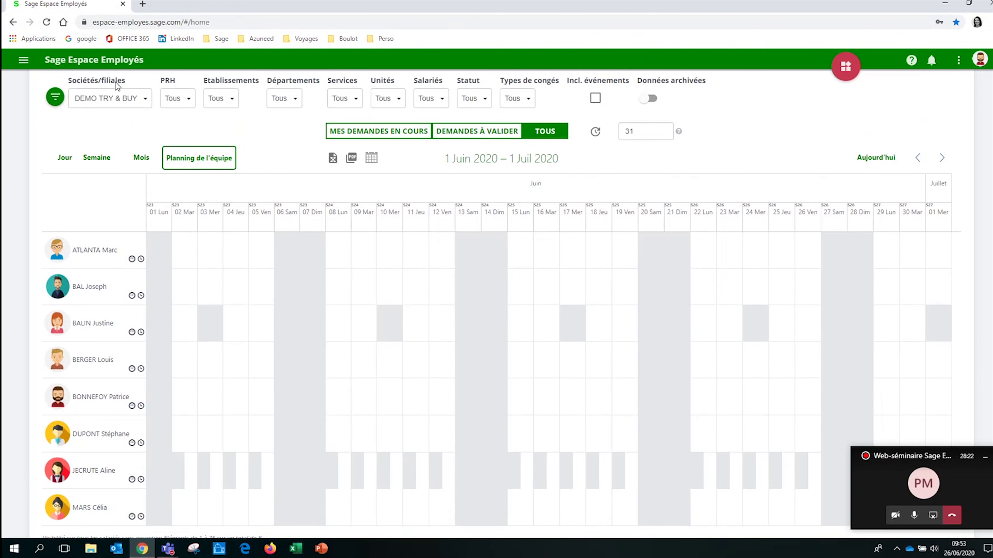
pyautogui.click(358, 97)
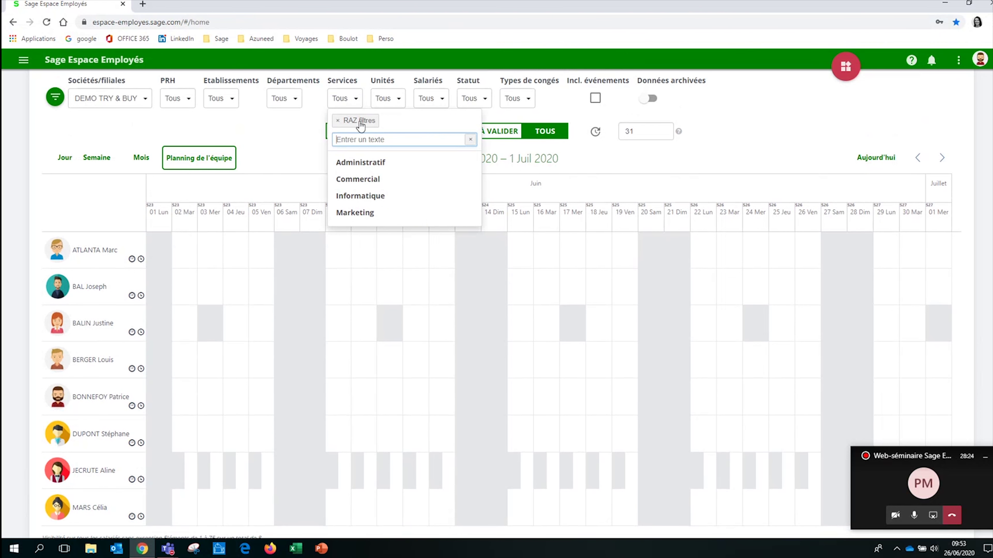
pyautogui.click(358, 180)
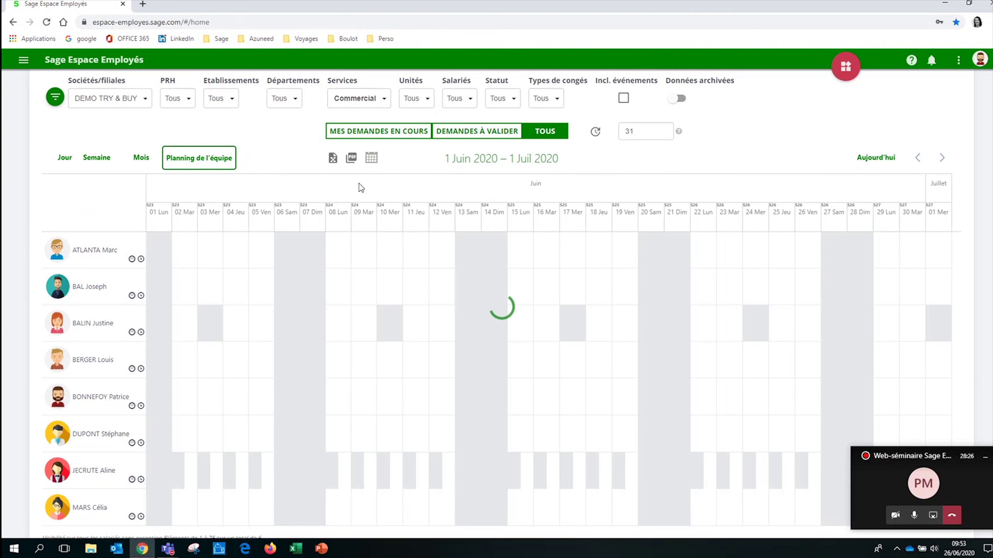
pyautogui.click(383, 99)
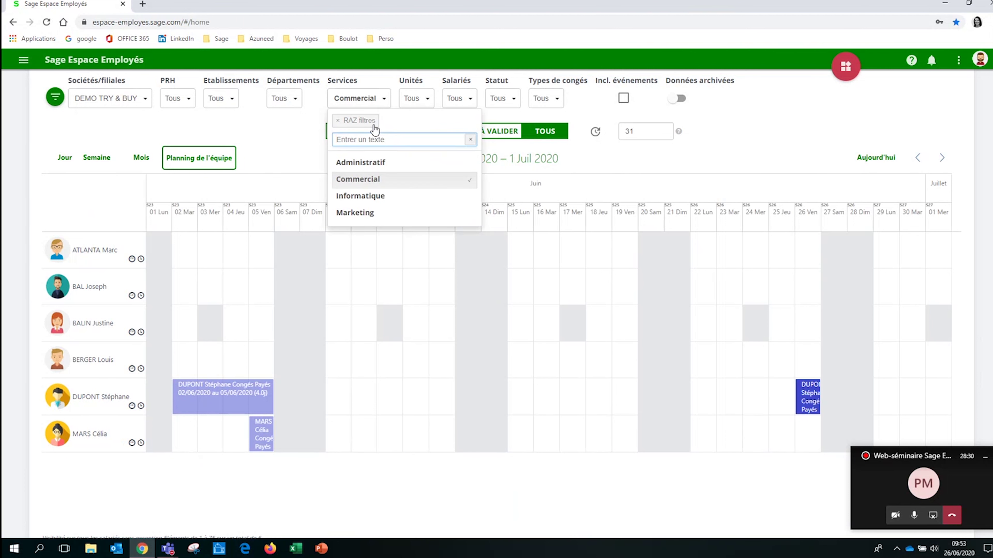
pyautogui.click(348, 122)
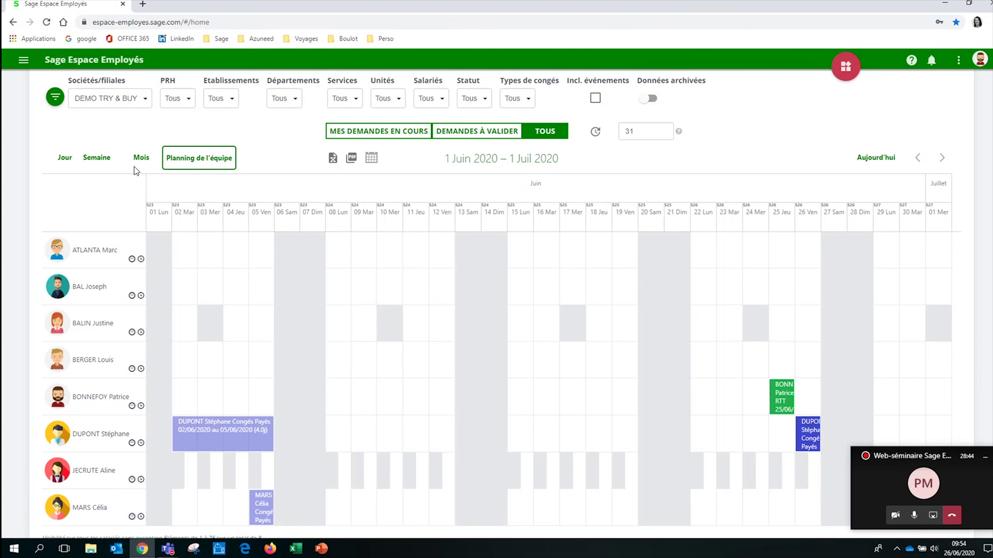
# View the planning by day, week and month, and return to the team planning (Planning de l'équipe)
pyautogui.click(62, 161)
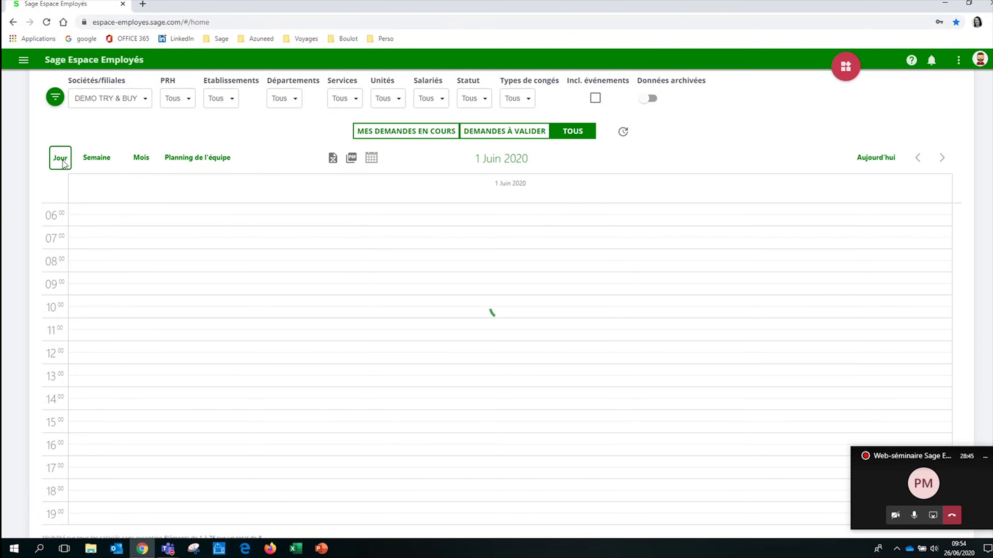
pyautogui.click(91, 163)
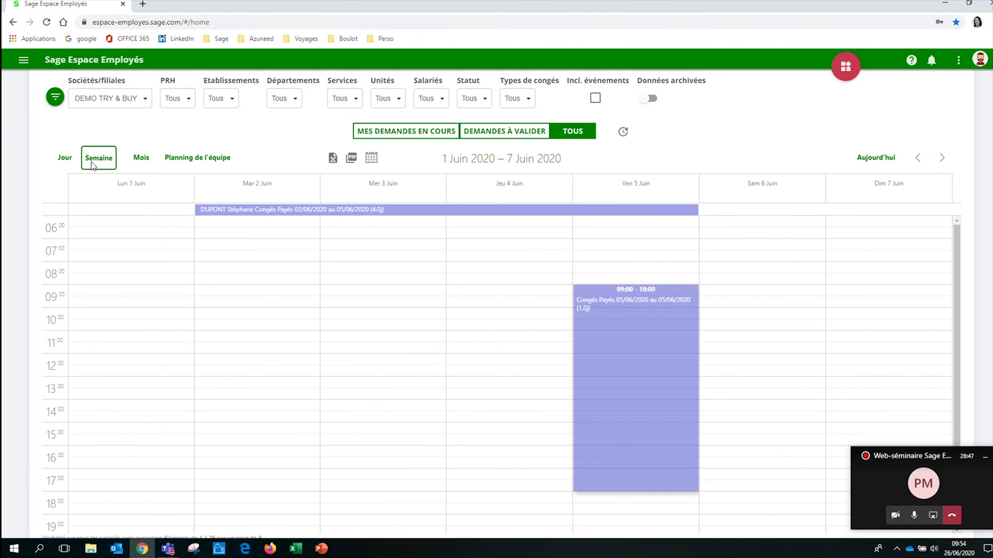
pyautogui.click(142, 164)
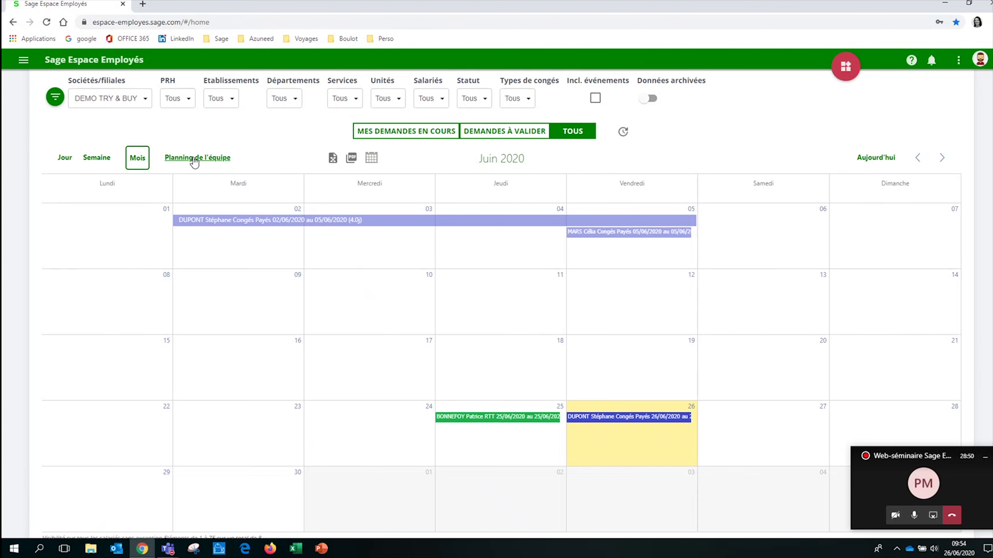
pyautogui.click(195, 159)
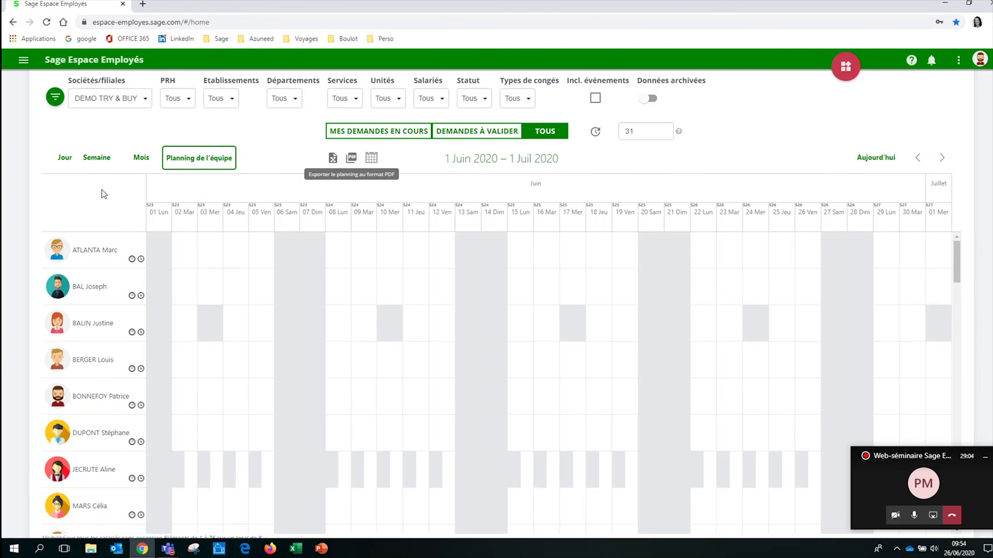
pyautogui.scroll(-1, 104, 194)
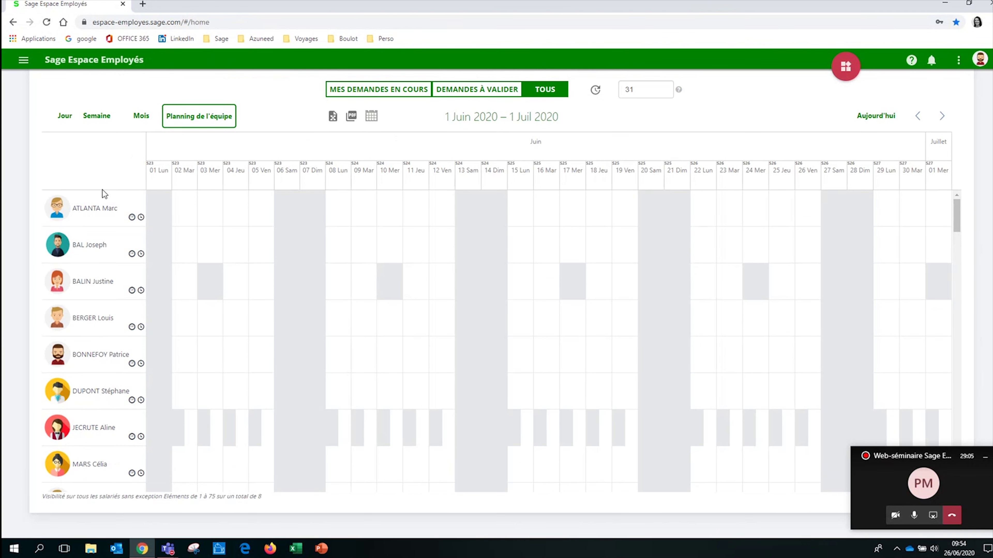
# Consult the leave requests (Demandes de Congés) and the leave balances (Compteurs de Congés) under Congés et Absences
pyautogui.scroll(6, 104, 194)
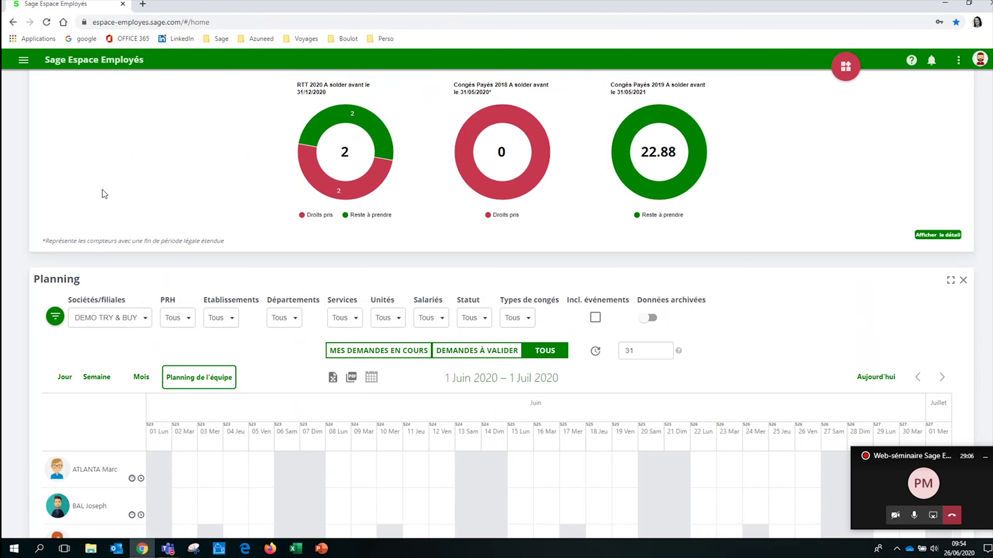
pyautogui.scroll(5, 27, 59)
pyautogui.click(24, 59)
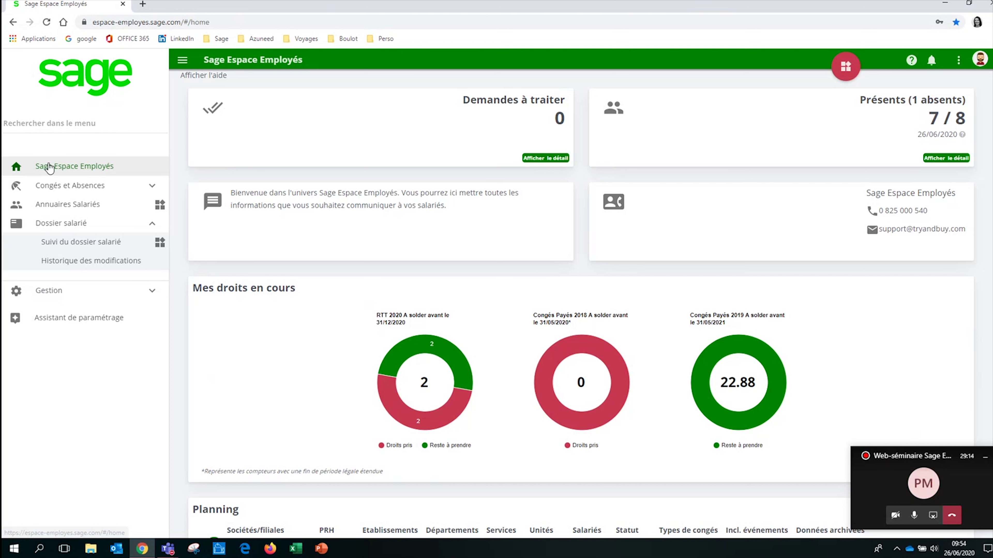
pyautogui.click(58, 188)
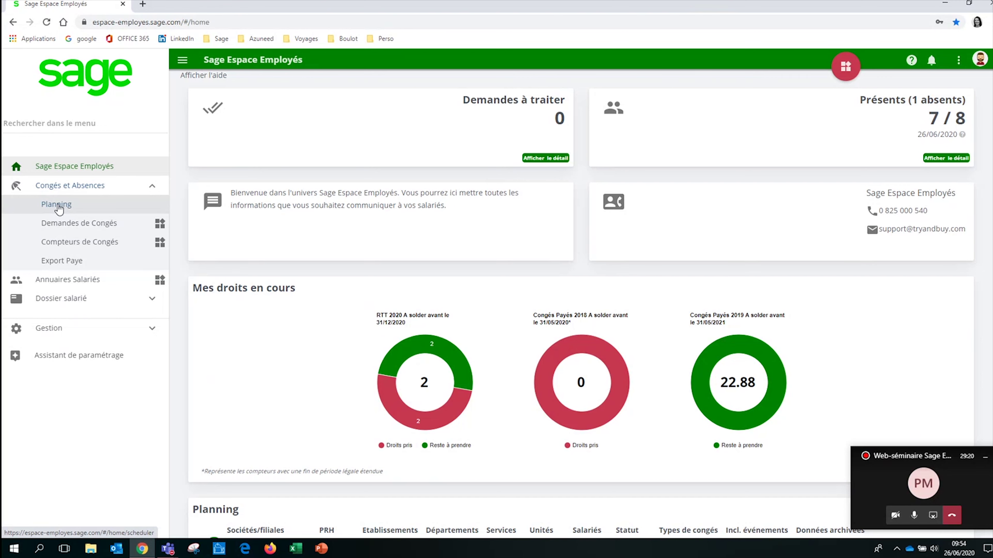
pyautogui.click(61, 225)
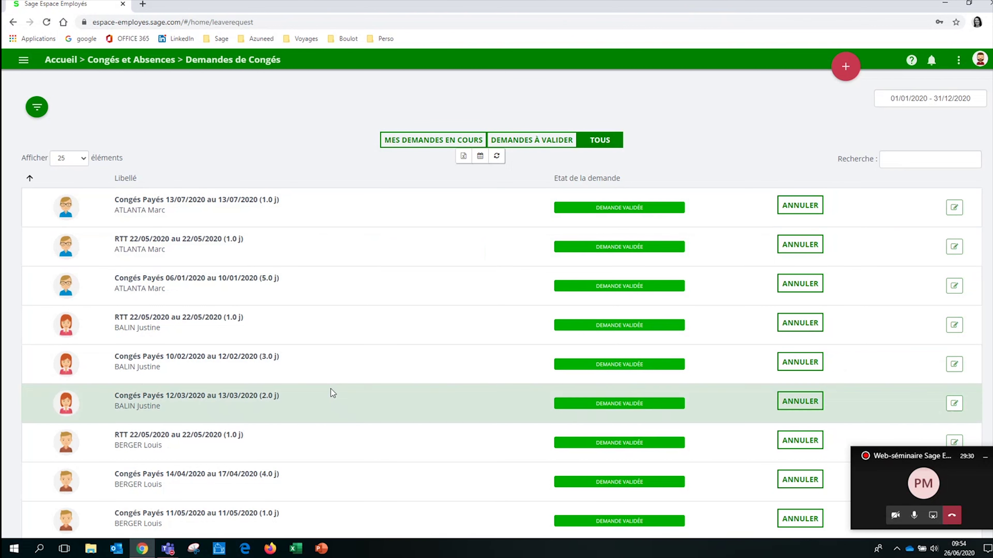
pyautogui.click(24, 60)
pyautogui.click(62, 246)
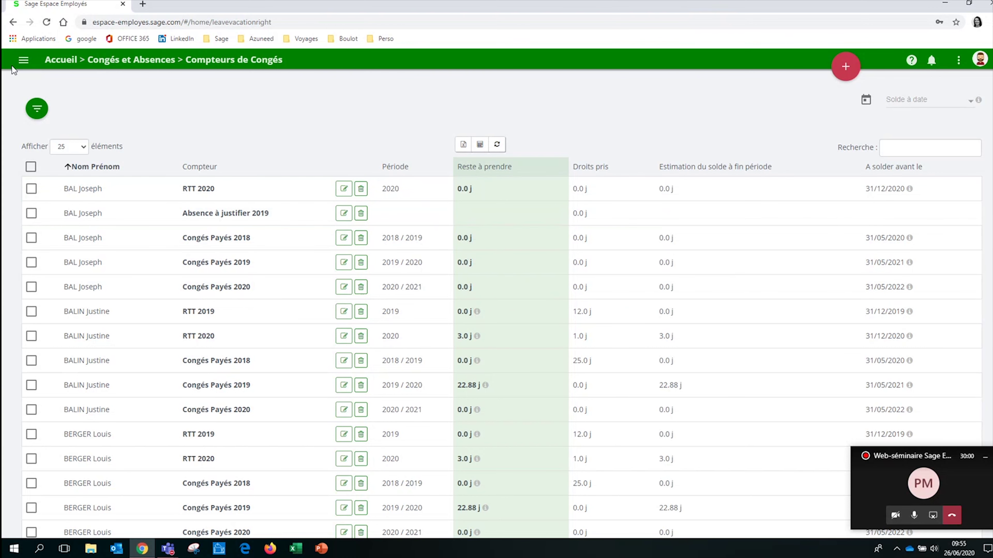
# Show the employee directory (Annuaires Salariés) as an organisation chart by teams and expand the branch under the Directeur Commercial France
pyautogui.click(24, 61)
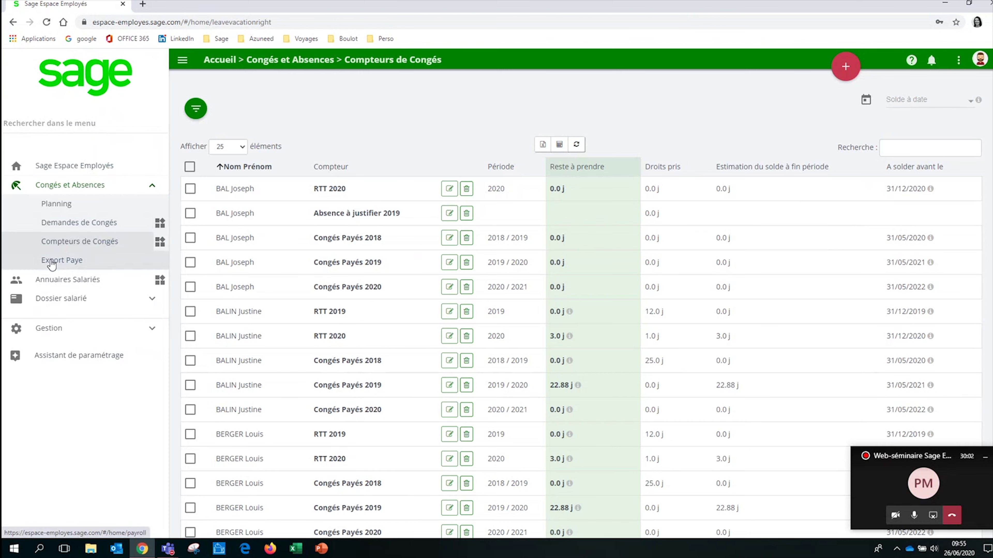
pyautogui.click(51, 280)
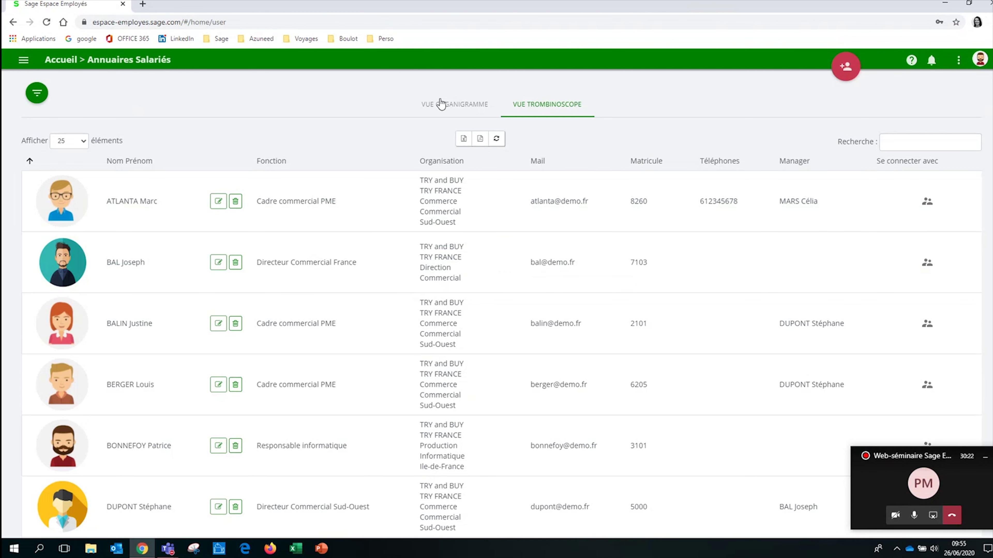
pyautogui.click(442, 105)
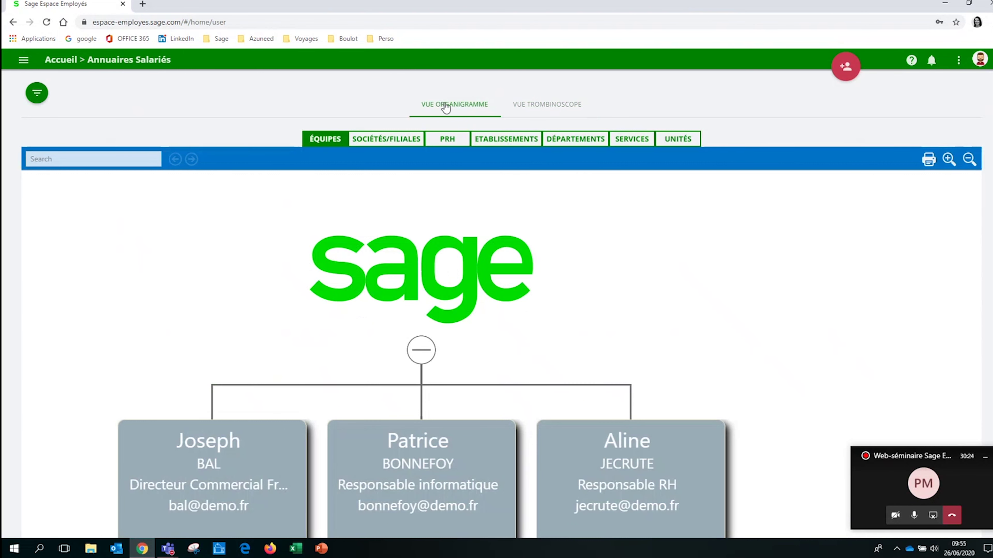
pyautogui.click(983, 457)
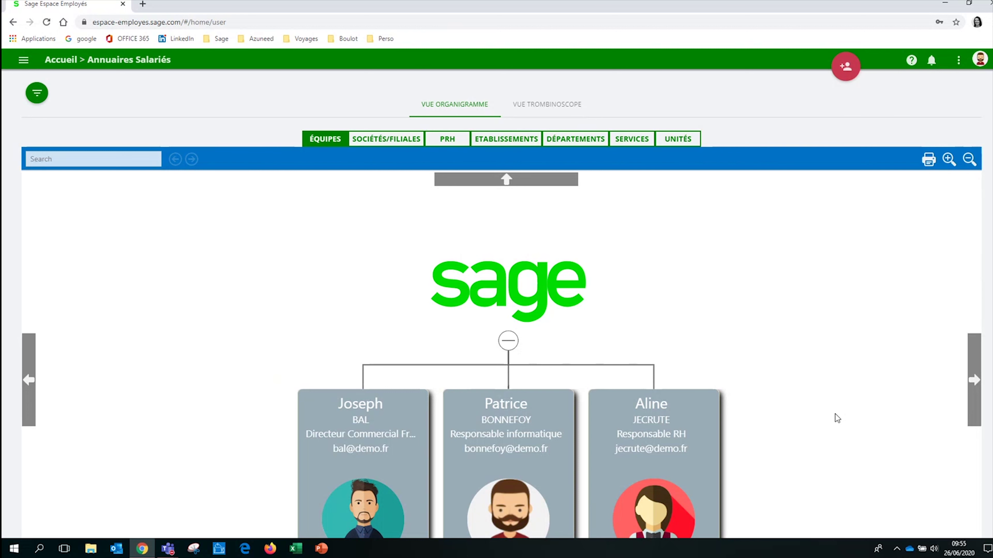
pyautogui.scroll(-2, 836, 417)
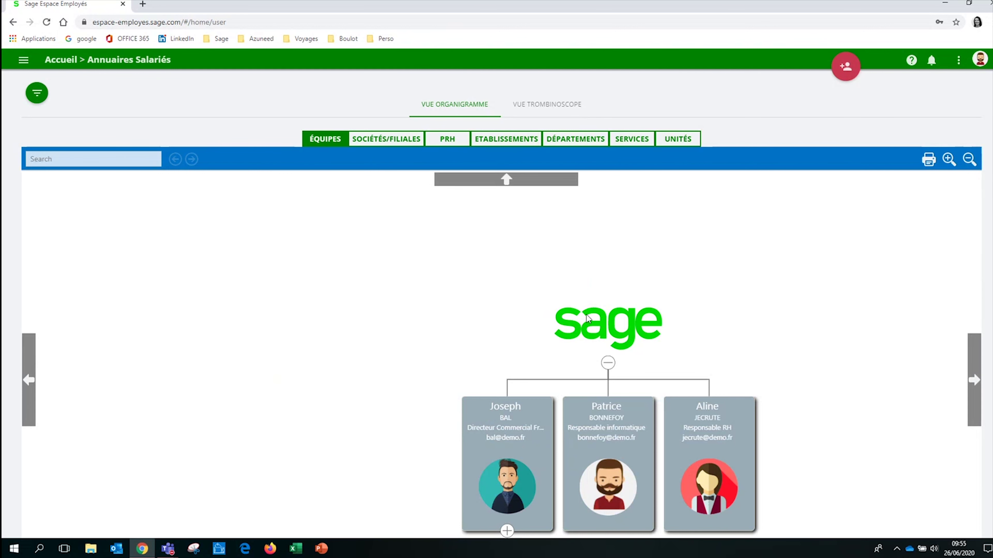
pyautogui.click(507, 531)
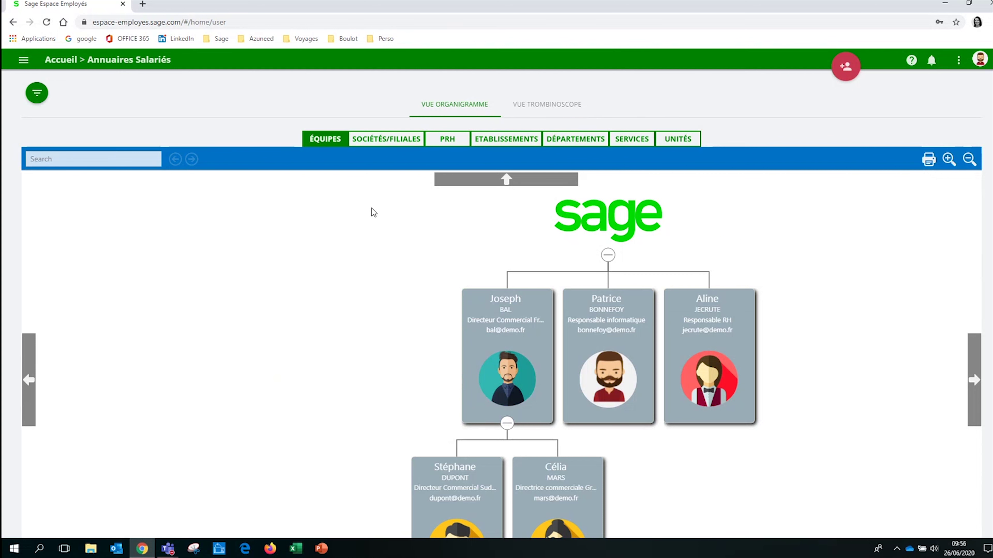
pyautogui.scroll(2, 372, 208)
pyautogui.scroll(-2, 371, 208)
# Display the organisation chart by companies and subsidiaries (Sociétés/Filiales)
pyautogui.click(392, 142)
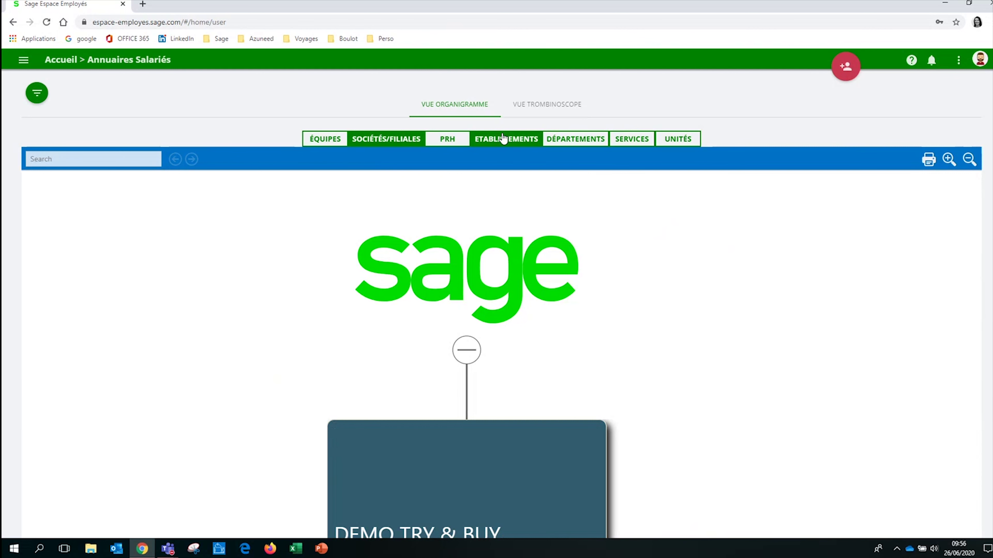
pyautogui.scroll(-1, 691, 231)
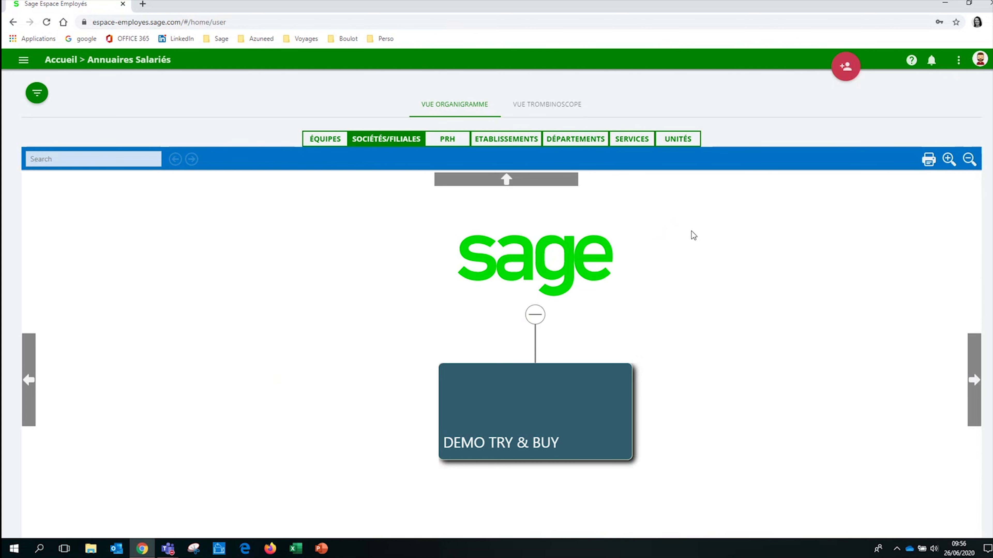
pyautogui.scroll(1, 691, 231)
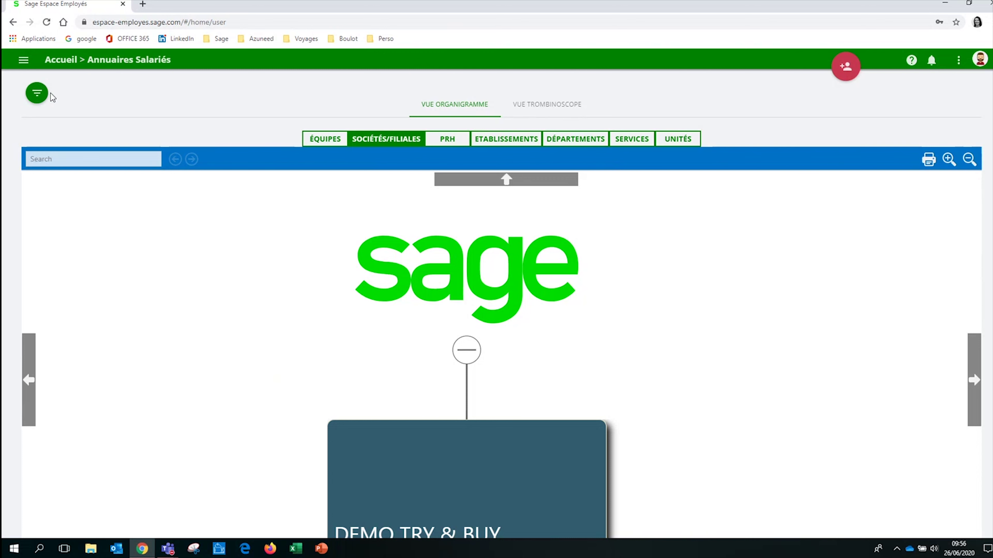
# Open the edit form of the first employee listed in the trombinoscope view and review the general information
pyautogui.click(25, 61)
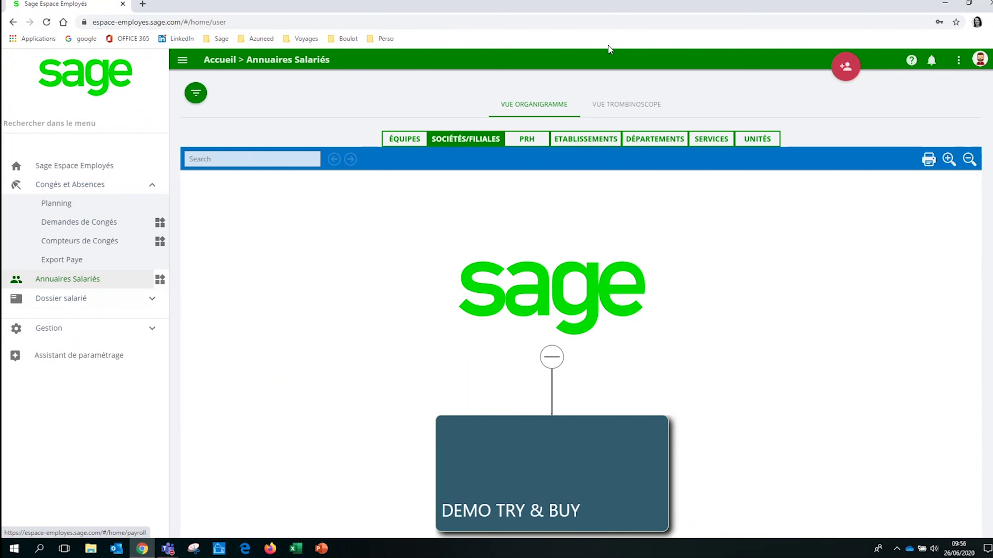
pyautogui.click(623, 113)
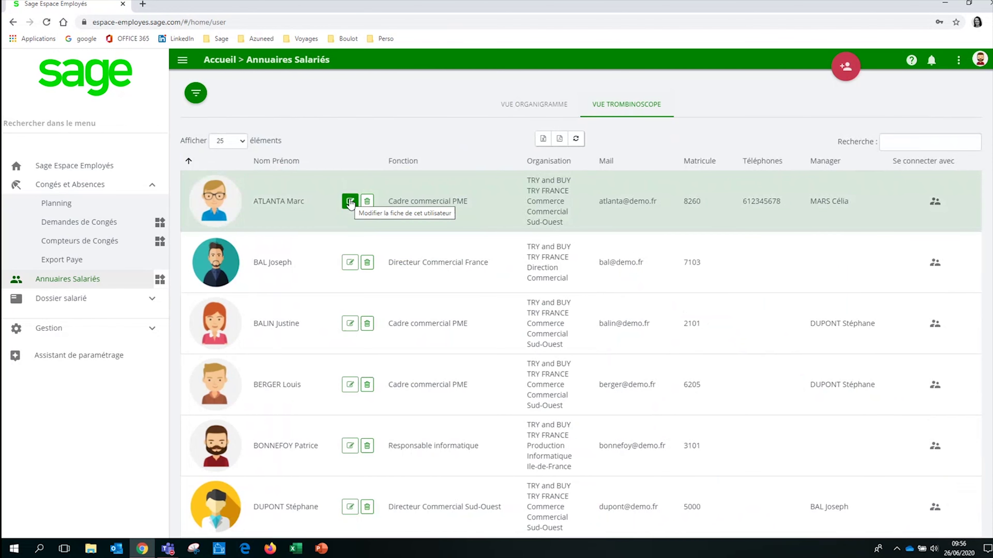
pyautogui.click(350, 202)
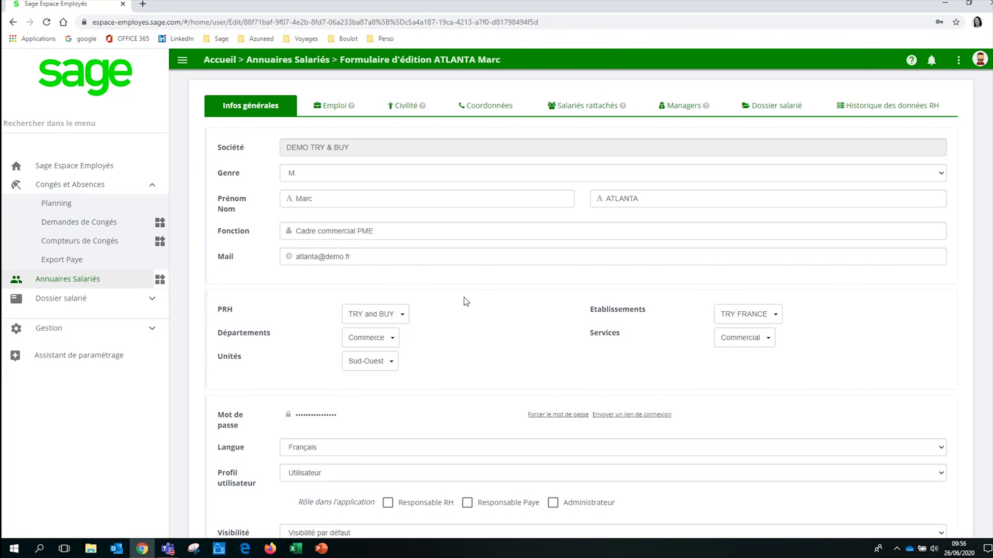
pyautogui.scroll(-6, 464, 301)
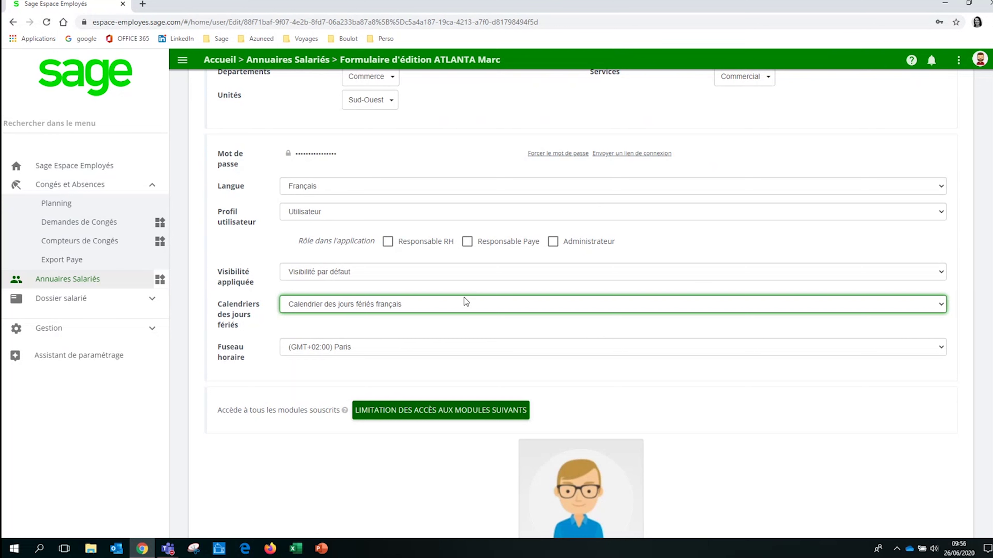
pyautogui.scroll(6, 464, 298)
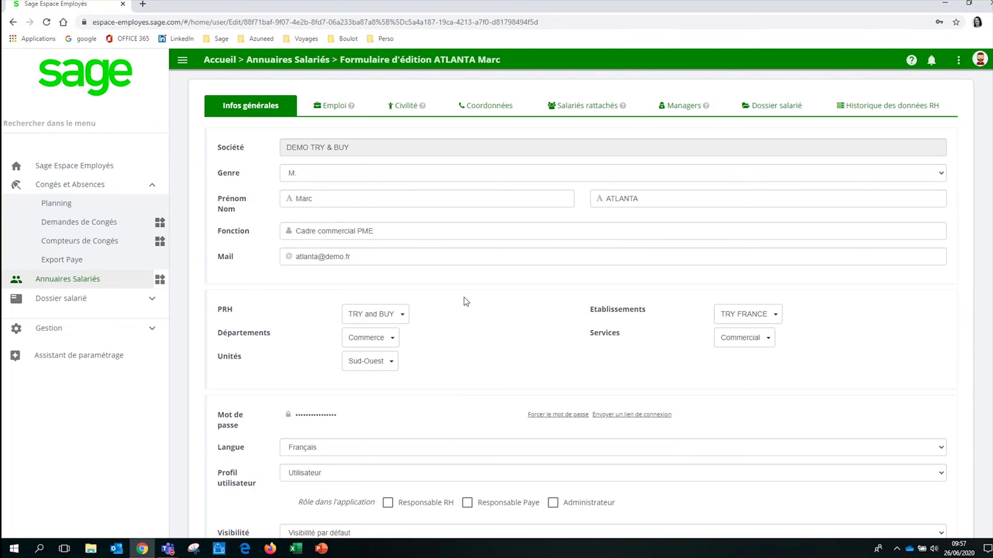
# Review the rest of the employee's general information and the employment data (Emploi), including leave profiles, working hours and contracts
pyautogui.scroll(-6, 464, 298)
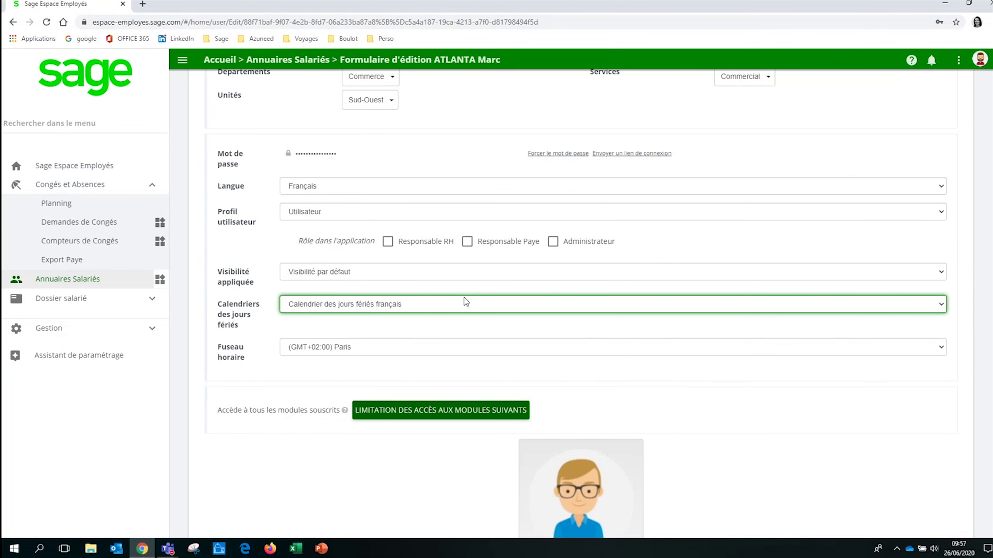
pyautogui.scroll(6, 464, 298)
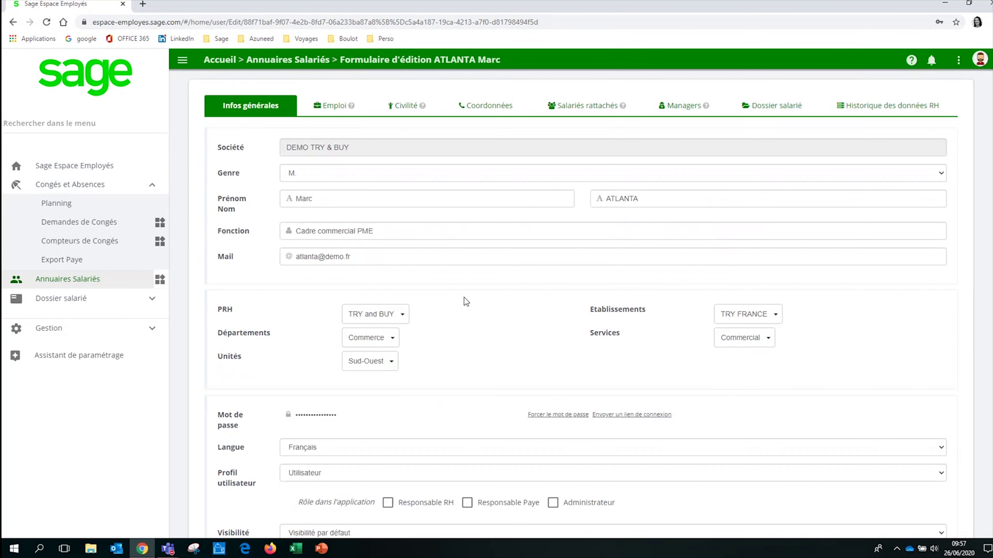
pyautogui.click(326, 114)
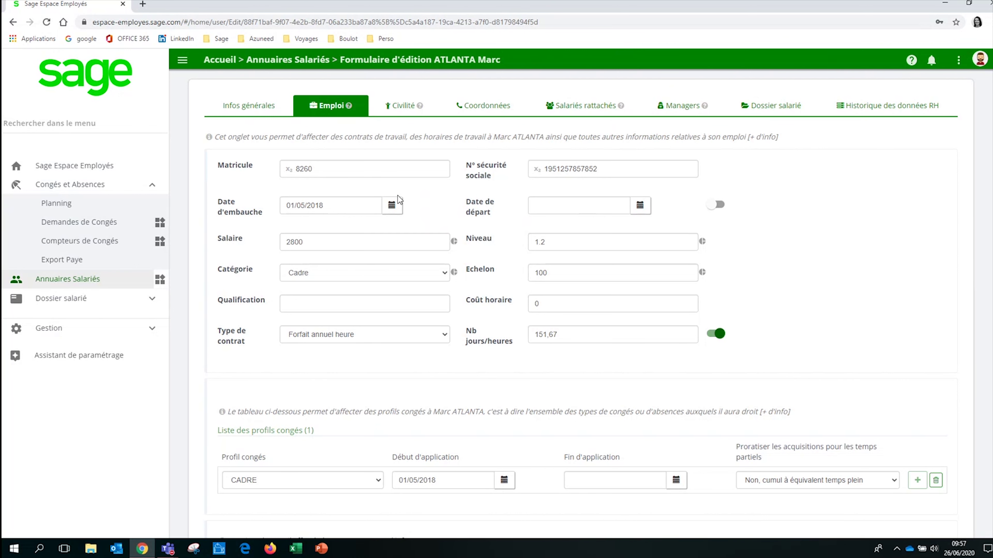
pyautogui.scroll(-6, 397, 196)
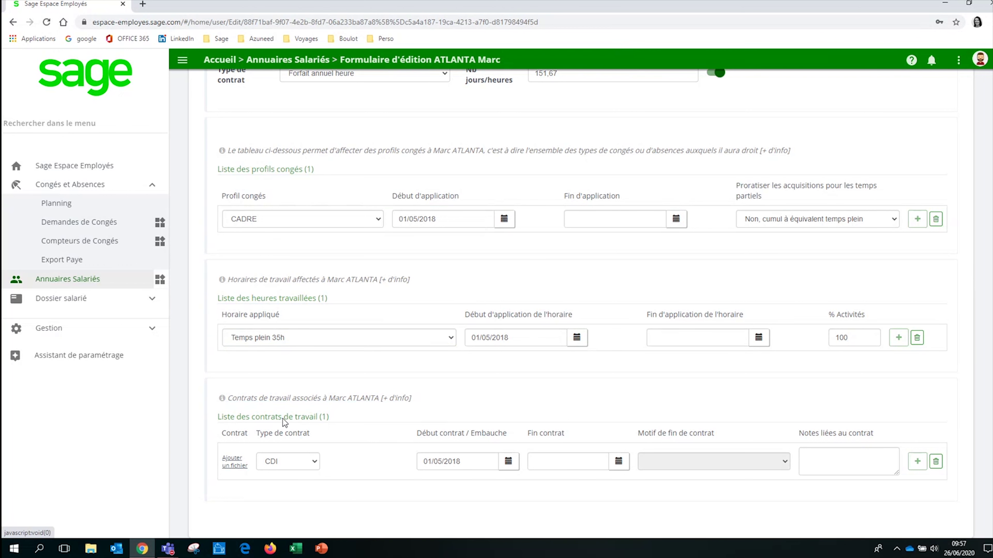
pyautogui.scroll(7, 347, 251)
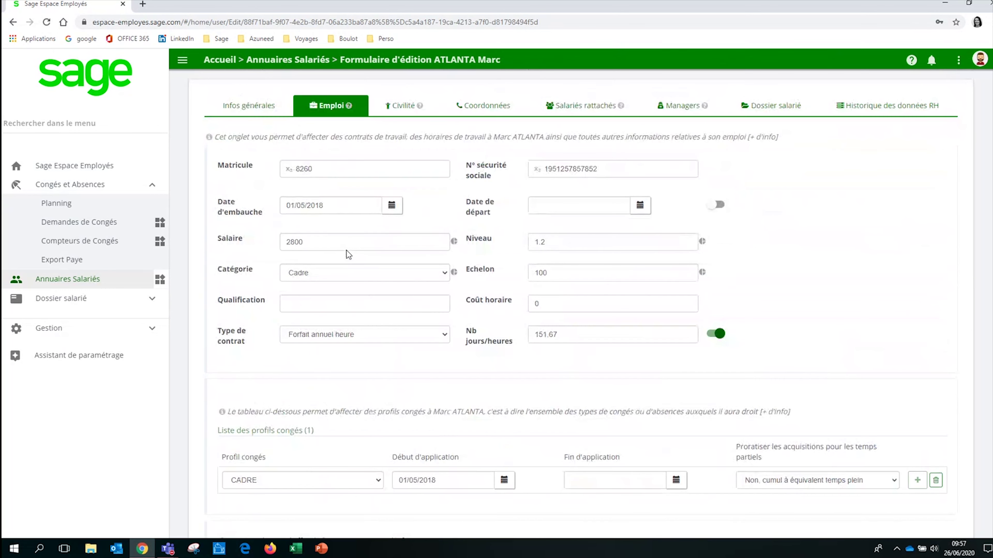
# Consult the employee's civil status (Civilité), attached employees (Salariés rattachés) and assigned managers (Managers)
pyautogui.click(414, 105)
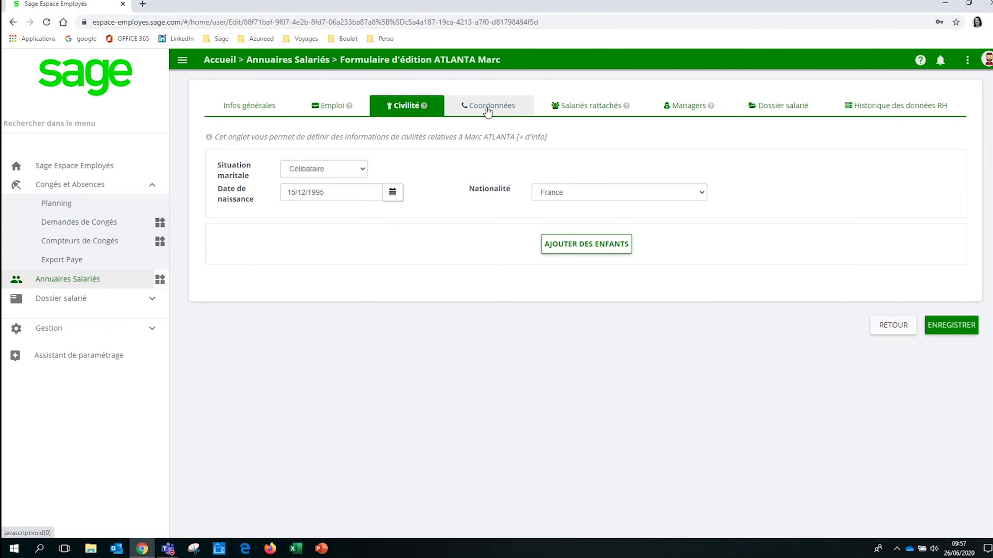
pyautogui.click(594, 106)
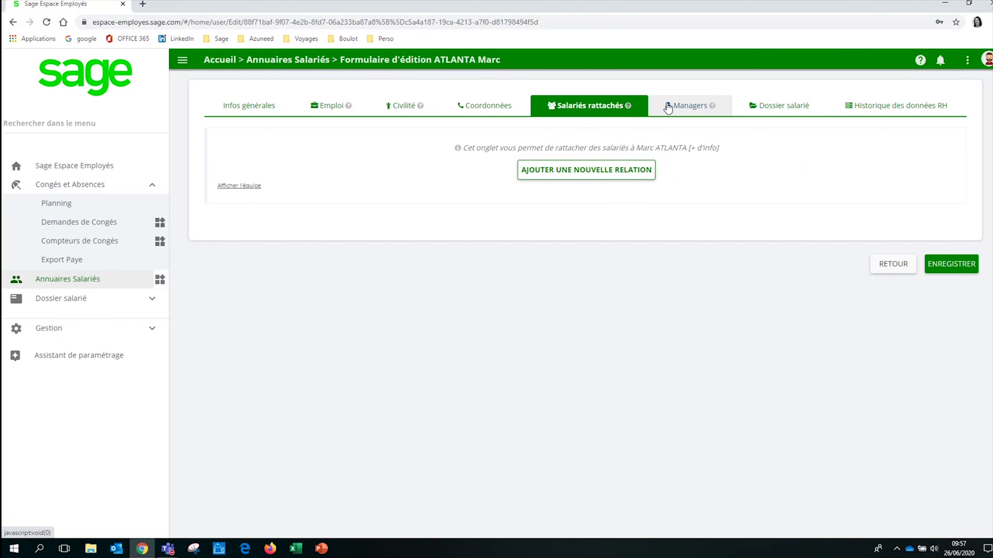
pyautogui.click(676, 108)
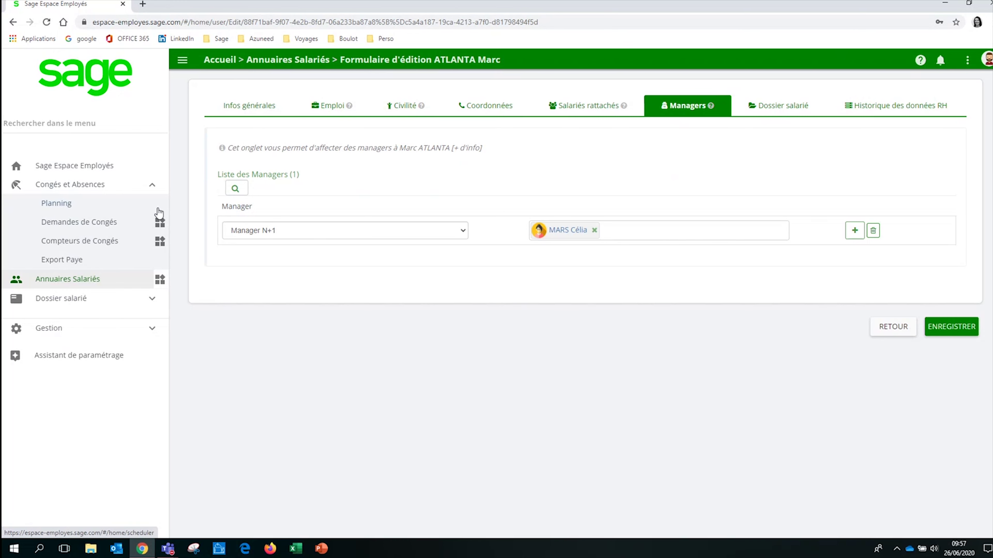
# Leave the employee record, open the employee file tracking (Suivi du dossier salarié) and browse its data-type filters
pyautogui.click(96, 288)
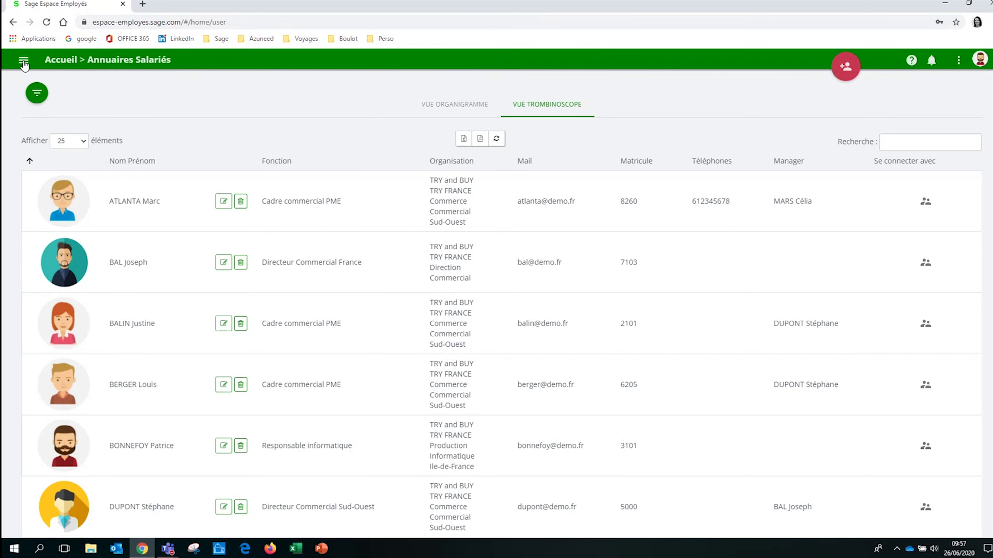
pyautogui.click(24, 59)
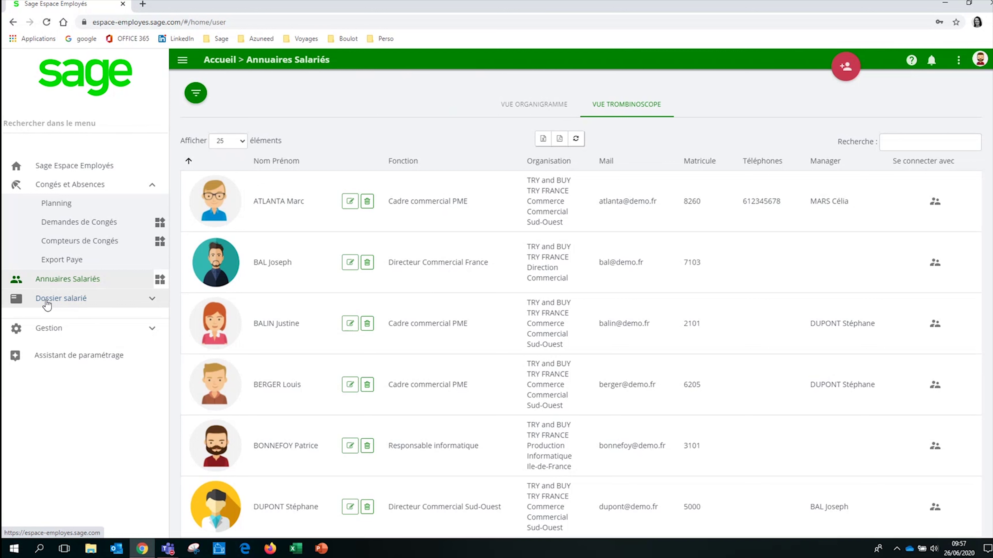
pyautogui.click(48, 304)
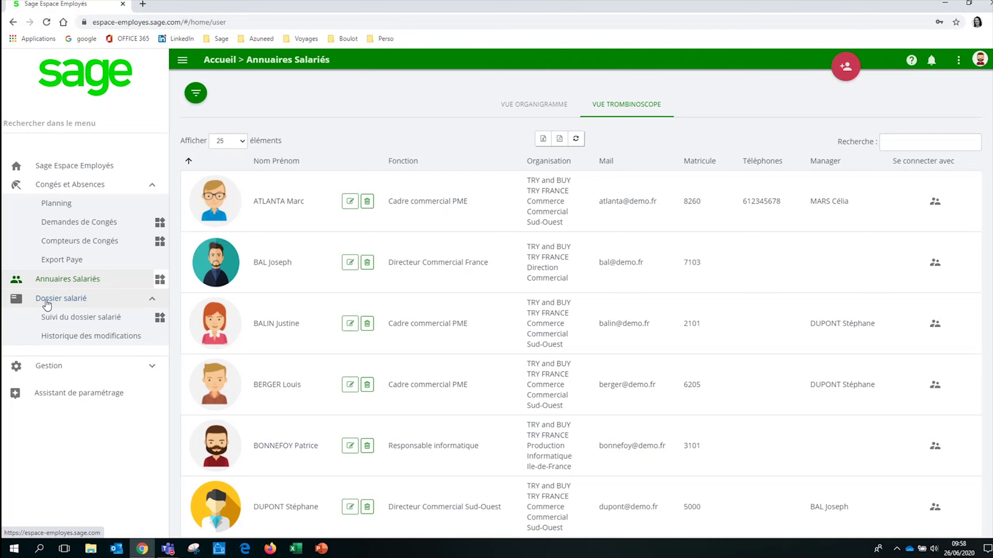
pyautogui.click(52, 318)
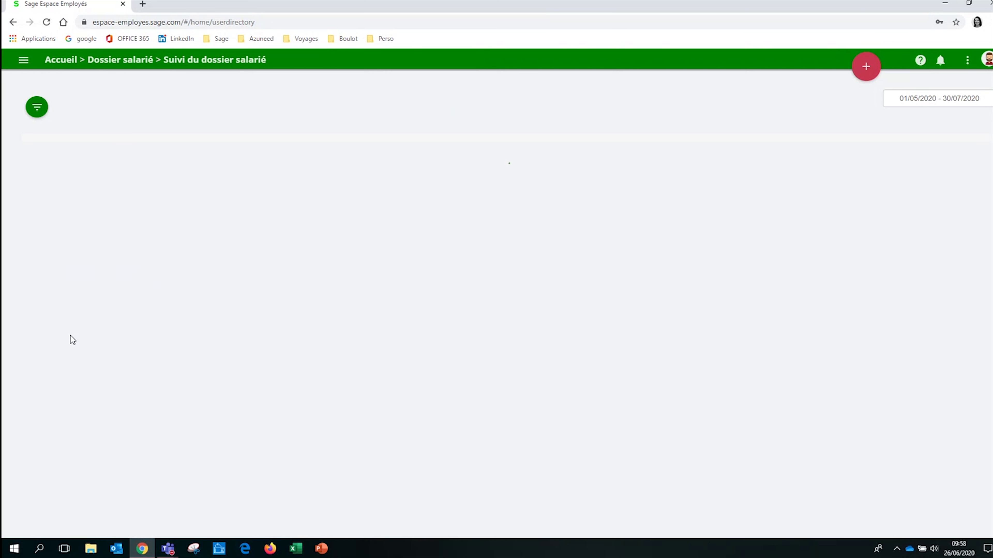
pyautogui.click(23, 60)
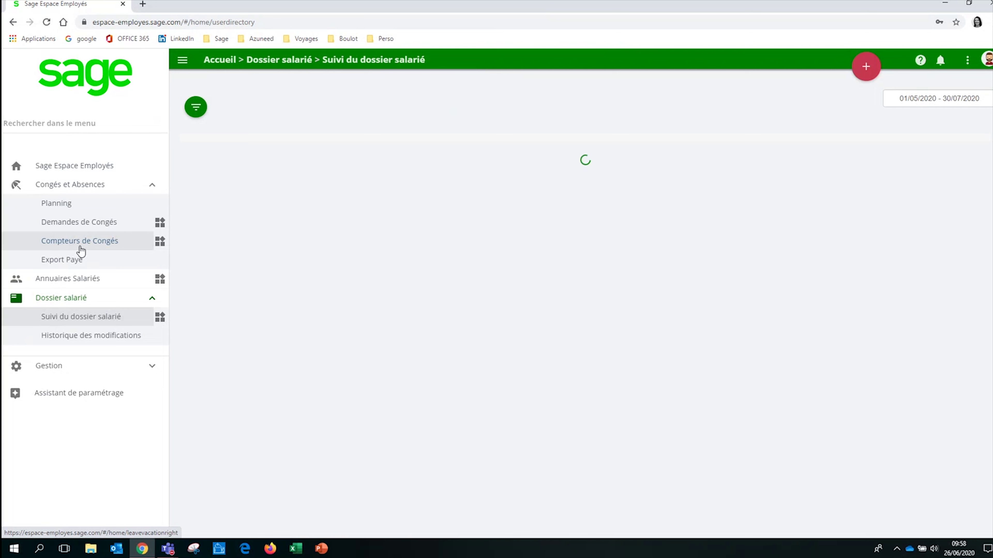
pyautogui.click(83, 184)
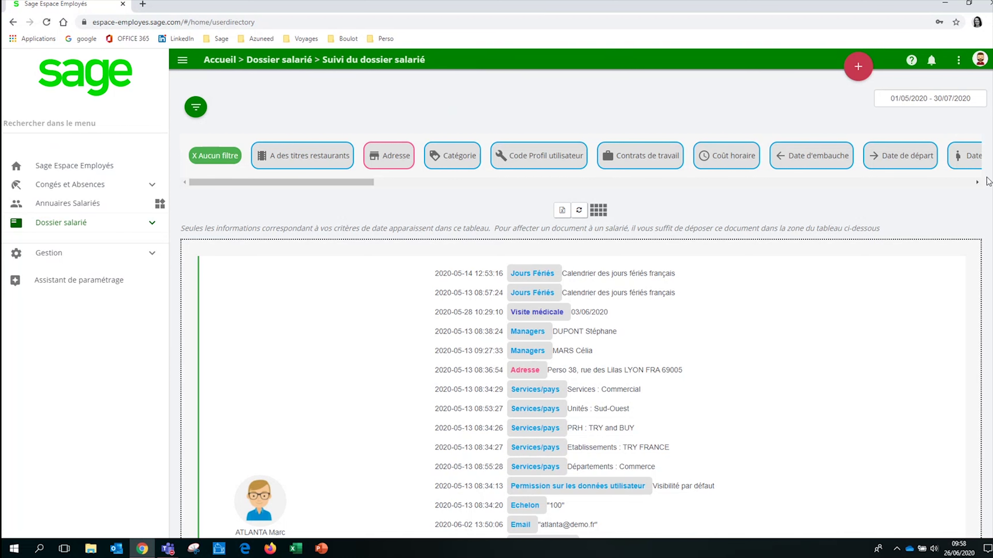
pyautogui.moveTo(979, 185); pyautogui.dragTo(979, 185)
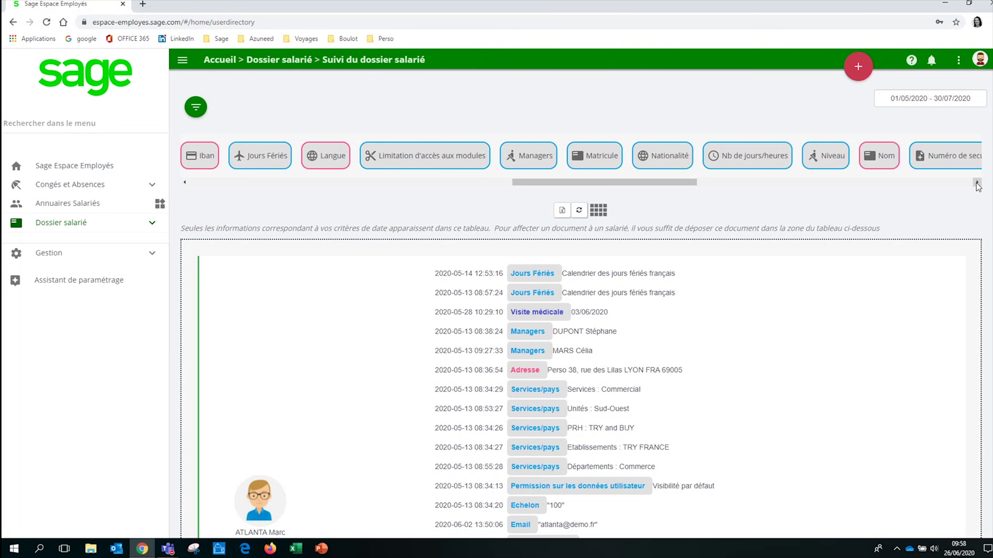
# Consult the modification history (Historique des modifications) under Dossier salarié
pyautogui.click(65, 230)
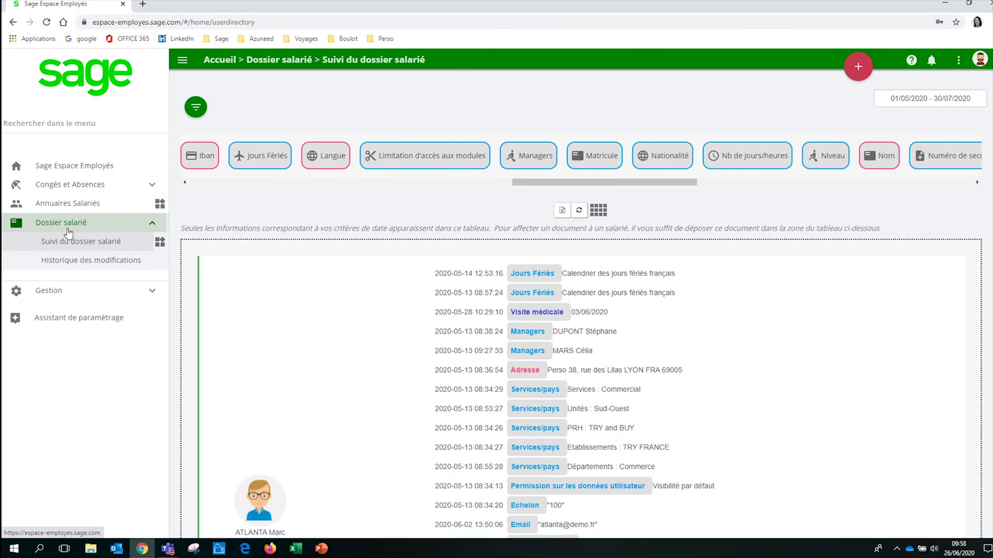
pyautogui.click(69, 261)
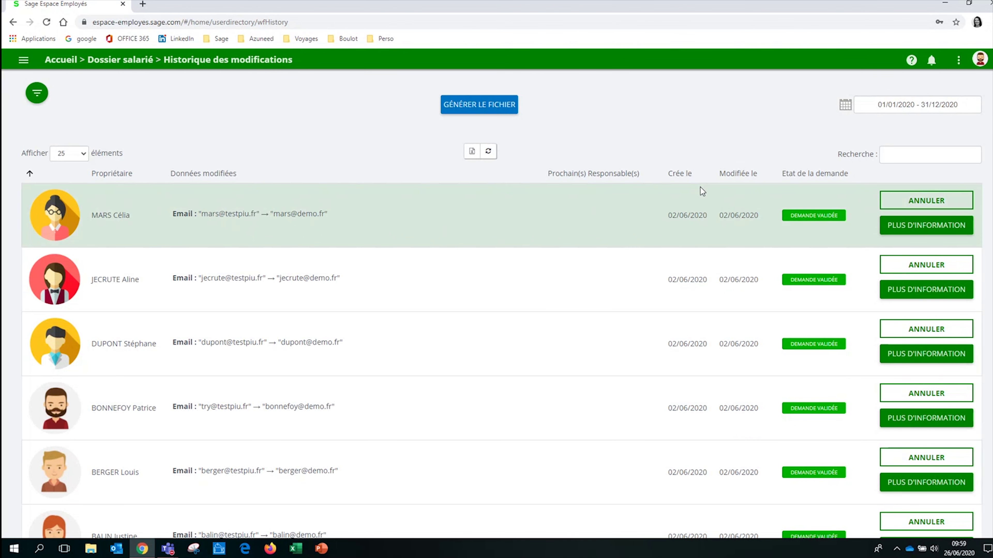
pyautogui.scroll(-5, 243, 98)
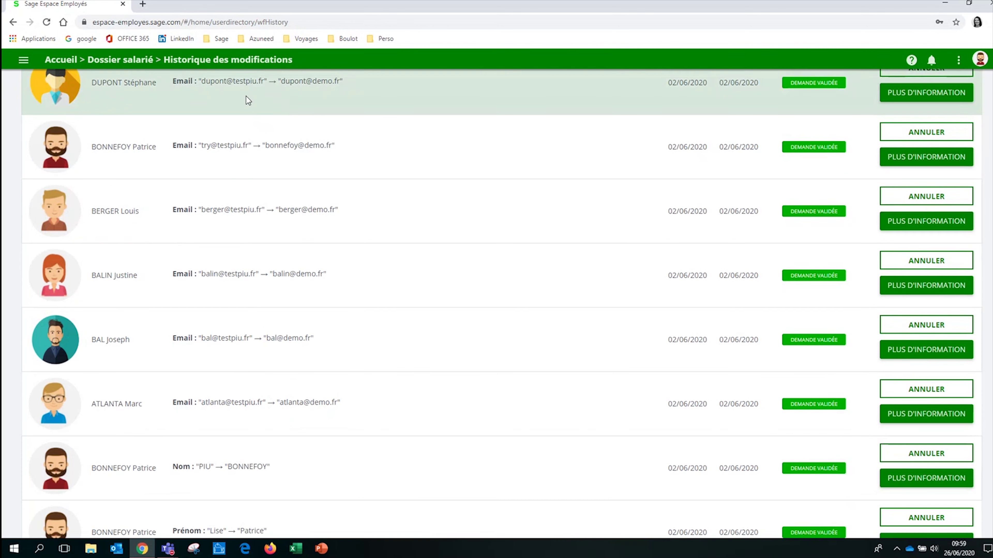
pyautogui.scroll(6, 350, 288)
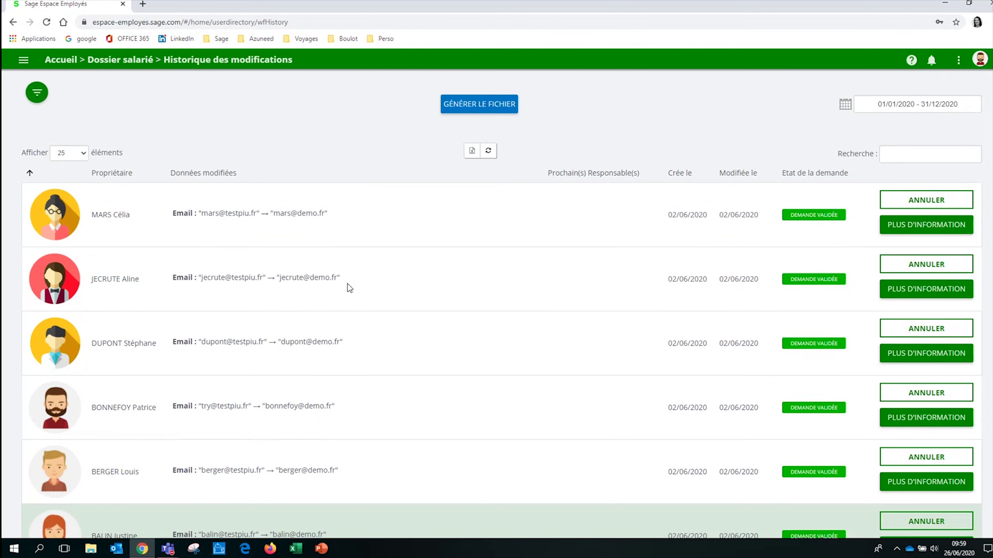
# Return to the Sage Espace Employés home dashboard and review its widgets down to the team planning
pyautogui.click(24, 61)
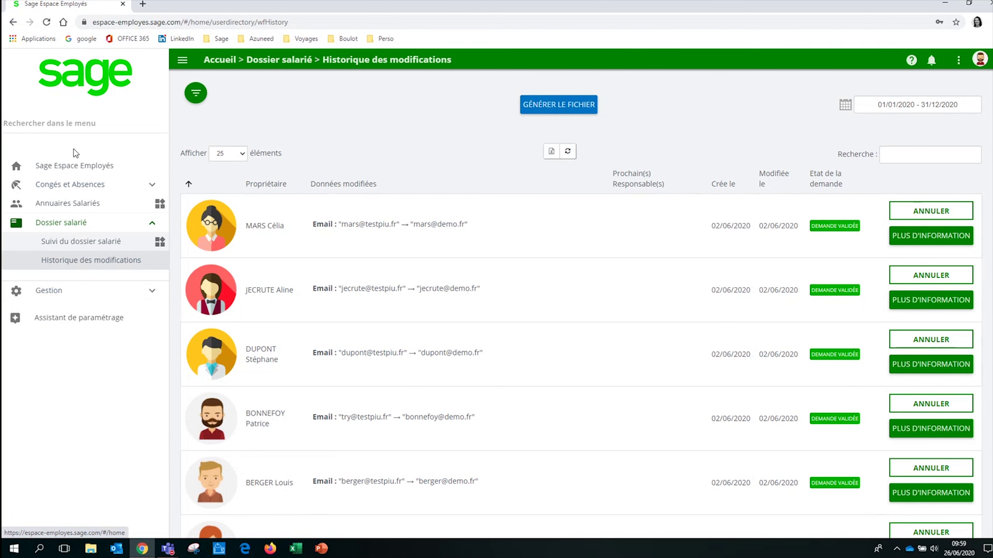
pyautogui.click(72, 169)
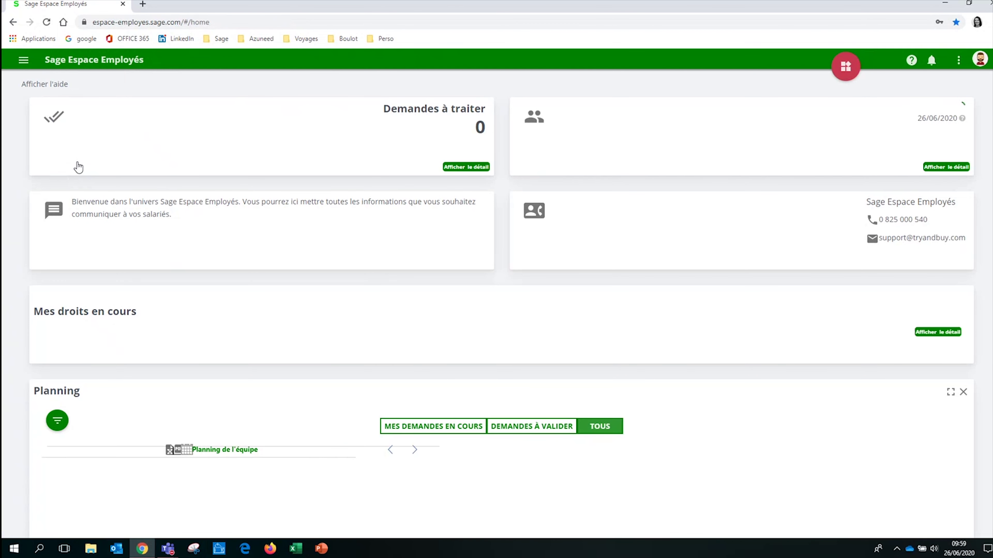
pyautogui.scroll(-5, 169, 175)
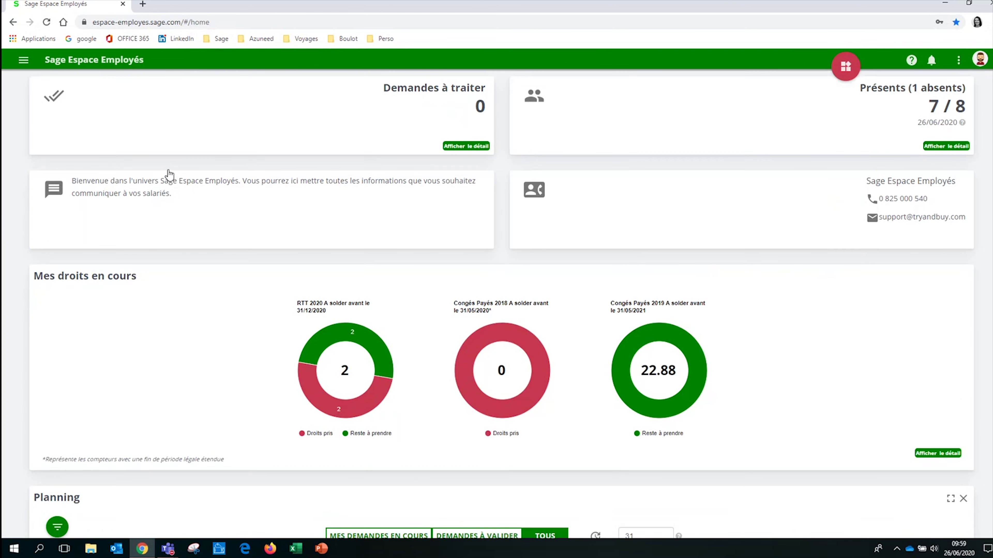
pyautogui.scroll(-4, 168, 170)
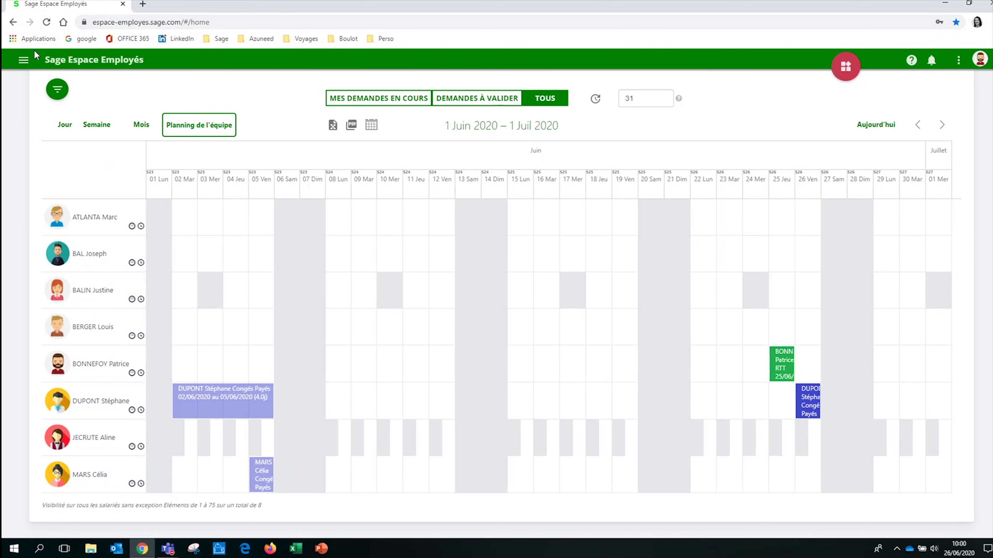
# Open the list of leave requests (Demandes de Congés) under Congés et Absences
pyautogui.click(24, 60)
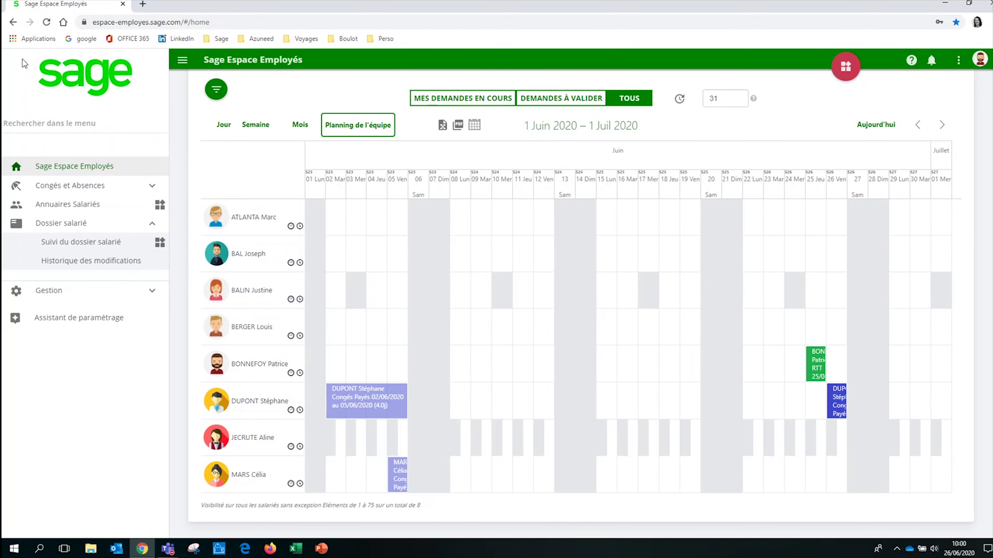
pyautogui.click(64, 186)
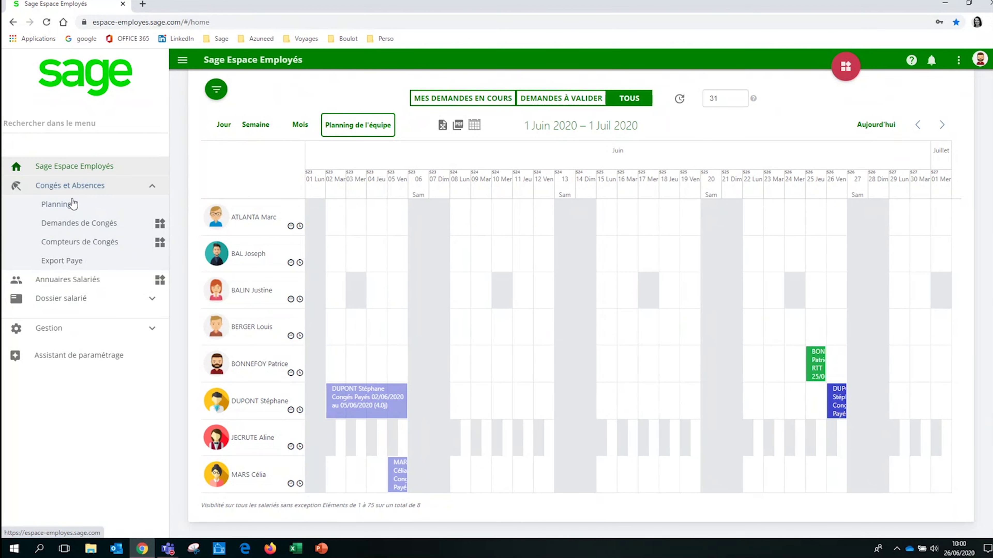
pyautogui.click(71, 230)
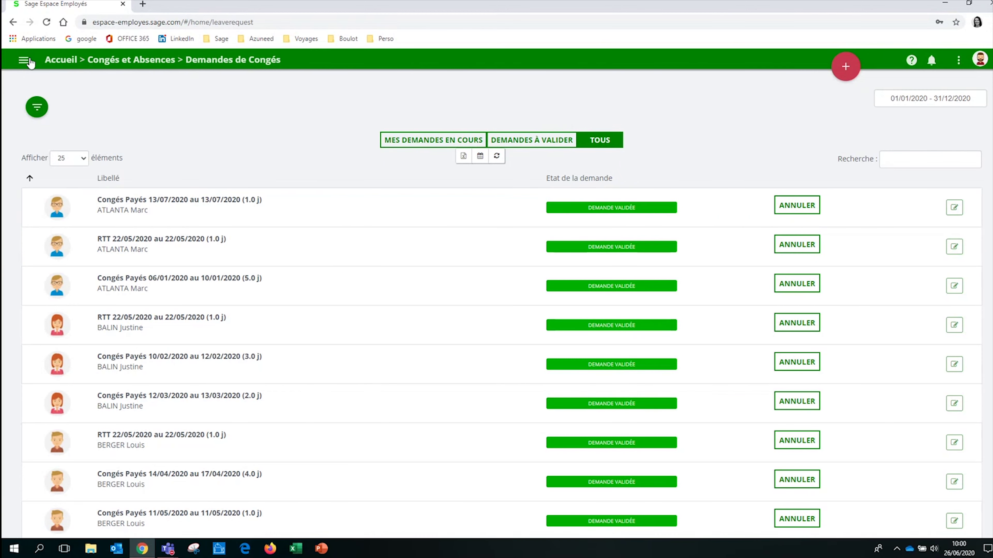
# In the Planning, prepare a Congés Payés absence for the third listed employee from the morning of 29/06/2020 to the afternoon of 01/07/2020
pyautogui.click(24, 61)
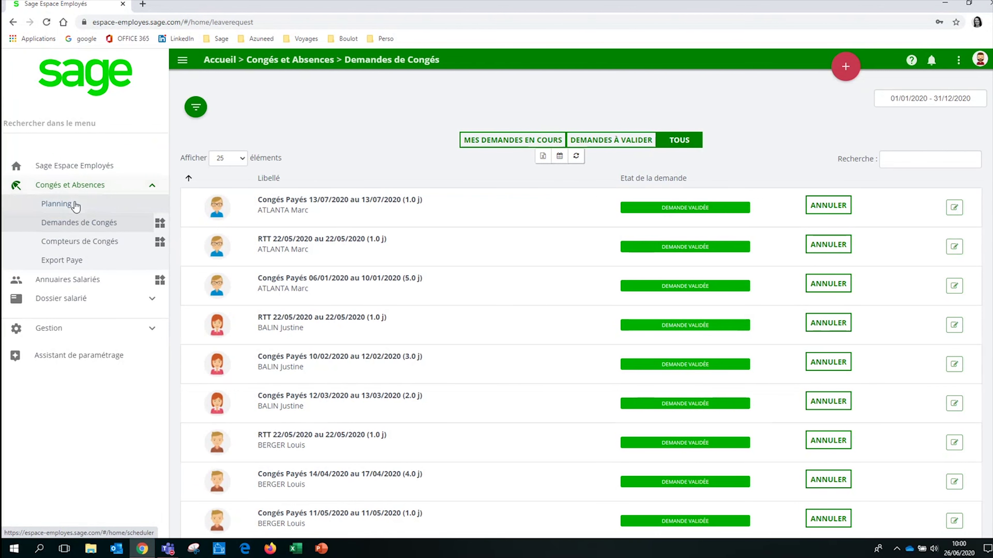
pyautogui.click(75, 204)
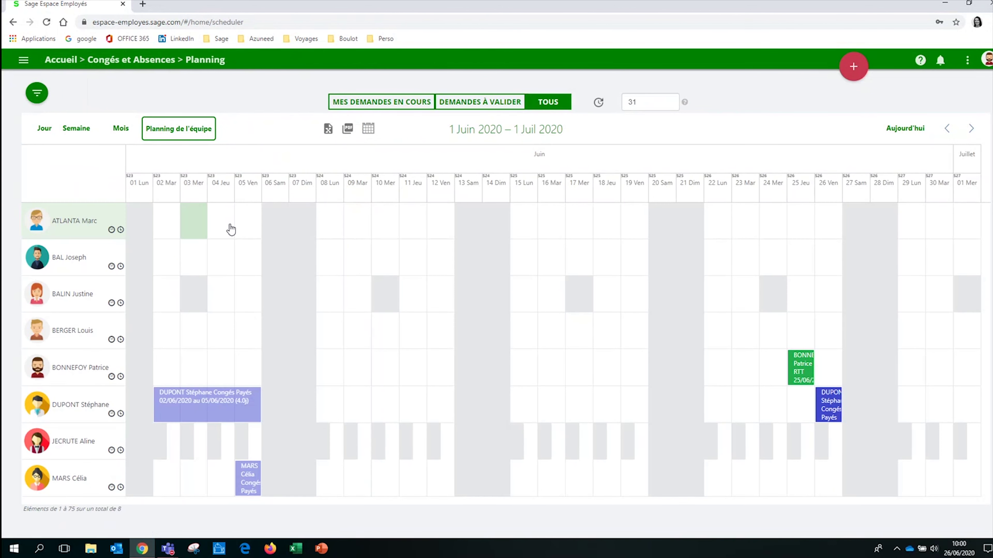
pyautogui.click(908, 298)
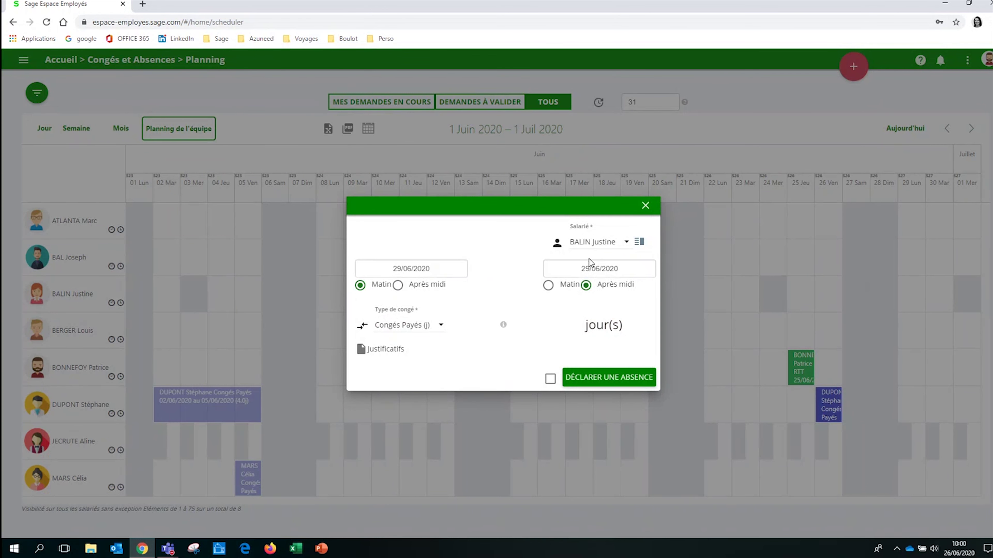
pyautogui.click(436, 325)
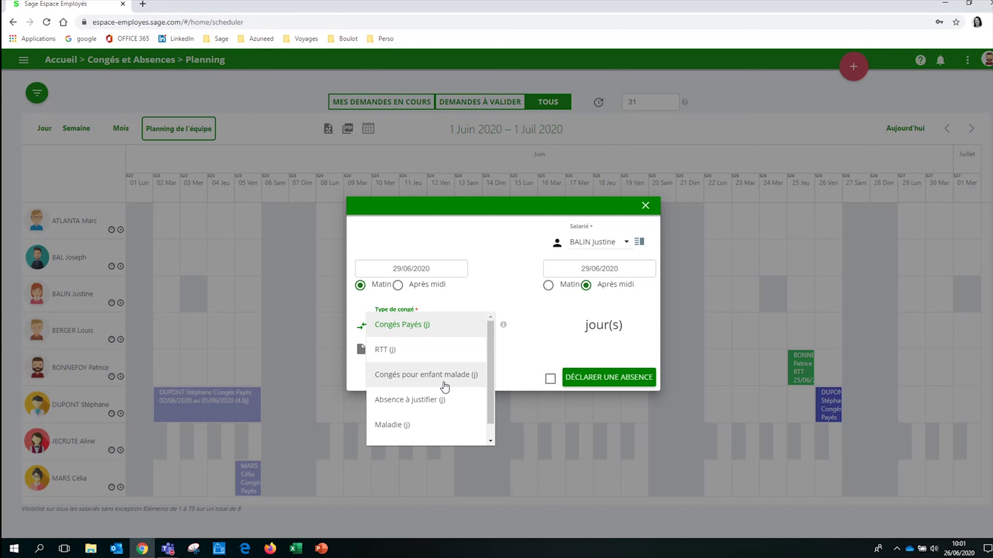
pyautogui.click(414, 329)
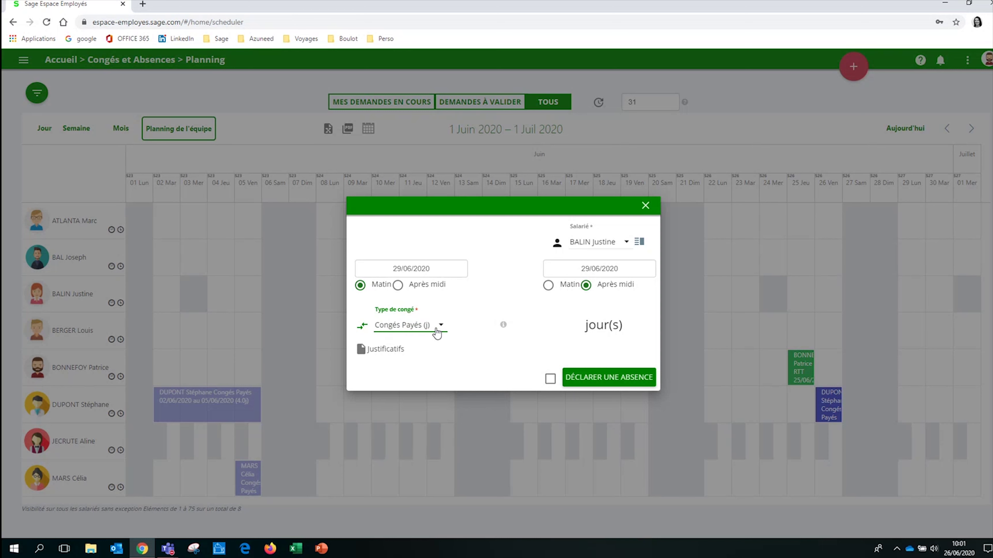
pyautogui.click(556, 262)
pyautogui.click(592, 405)
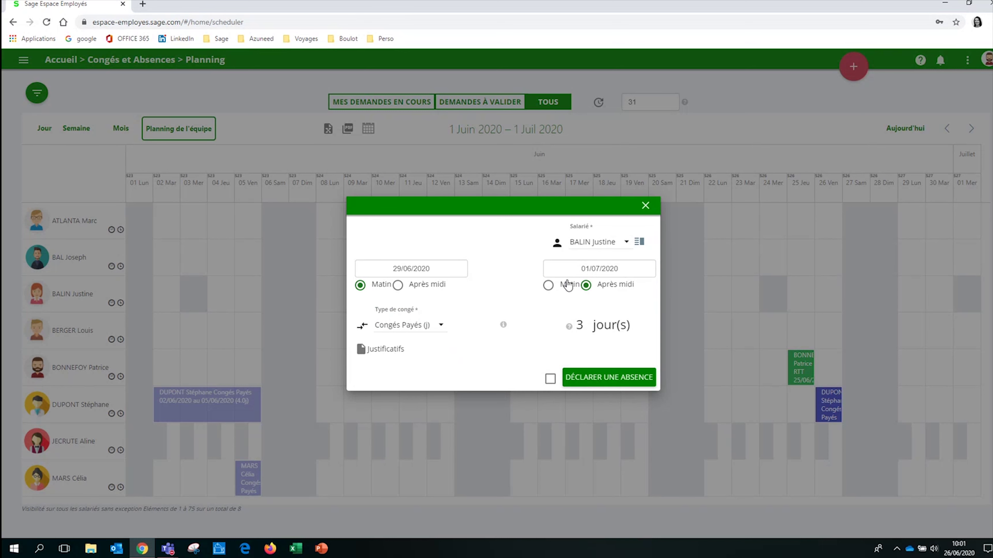
# Declare the absence and submit it for validation without attaching a message
pyautogui.click(607, 377)
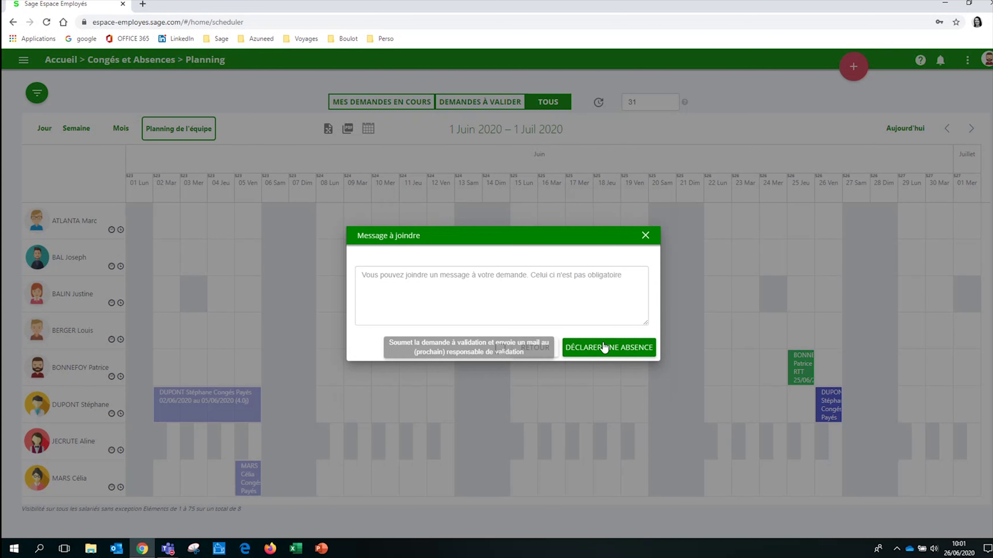
pyautogui.click(586, 312)
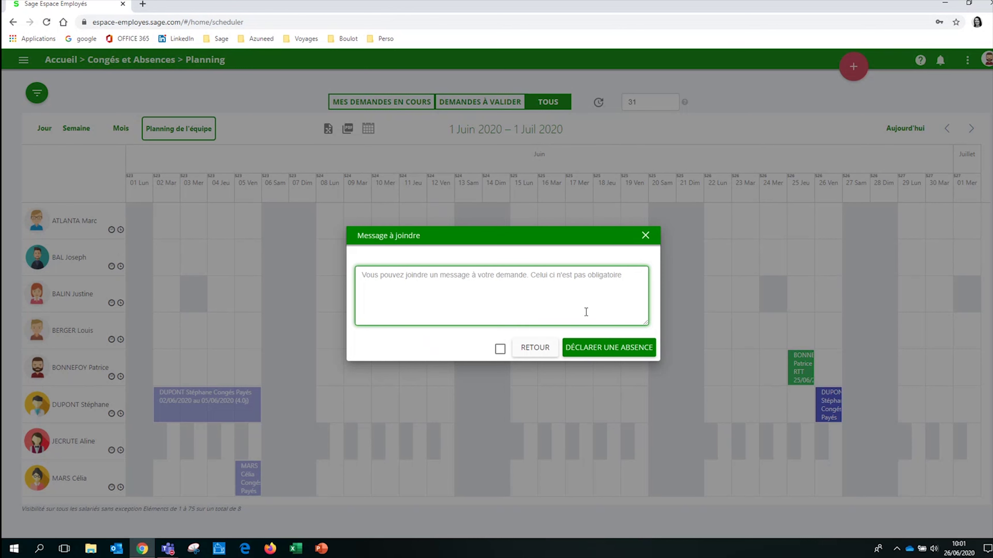
pyautogui.click(604, 349)
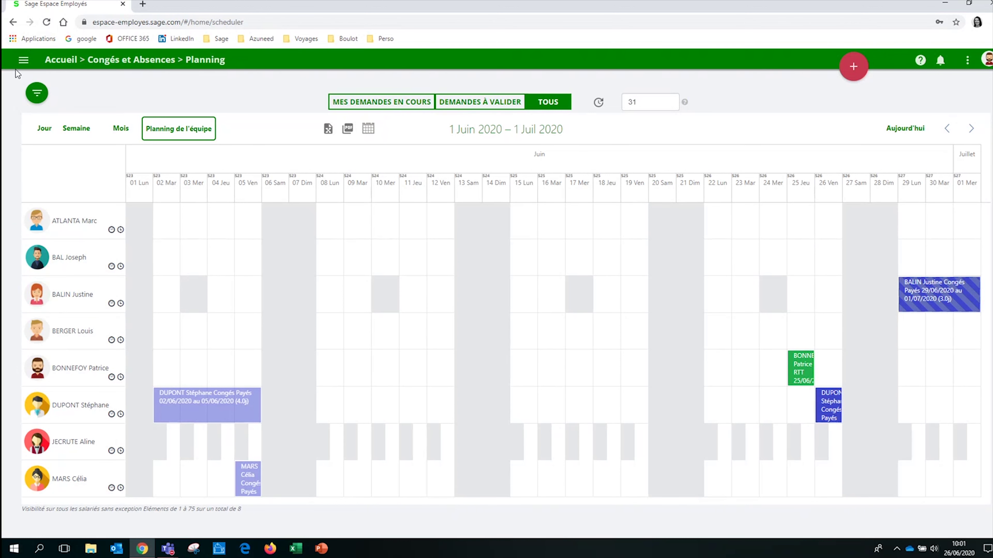
# Return to the home dashboard, show the details of Demandes à traiter and check the pending Congés Payés absence in the team planning
pyautogui.click(24, 60)
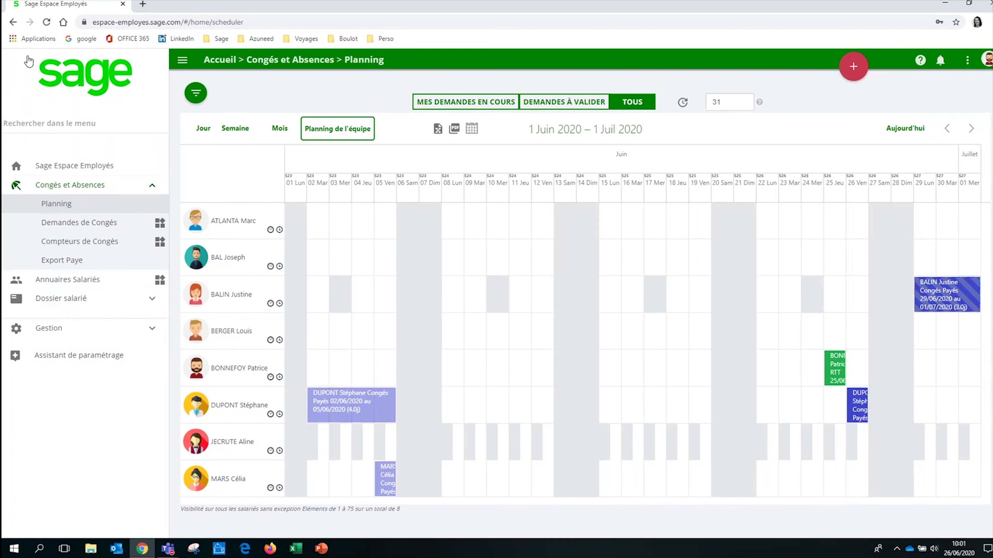
pyautogui.click(74, 163)
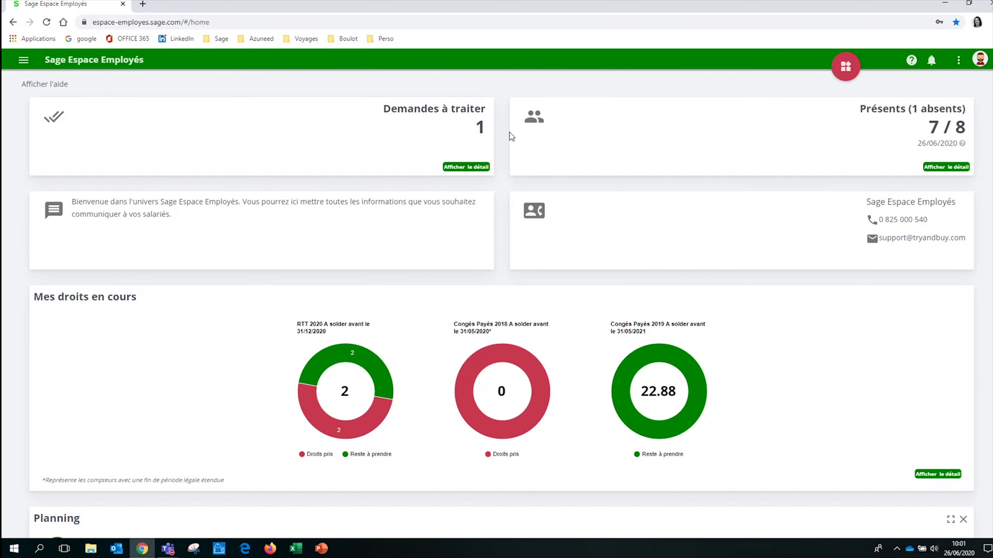
pyautogui.click(453, 165)
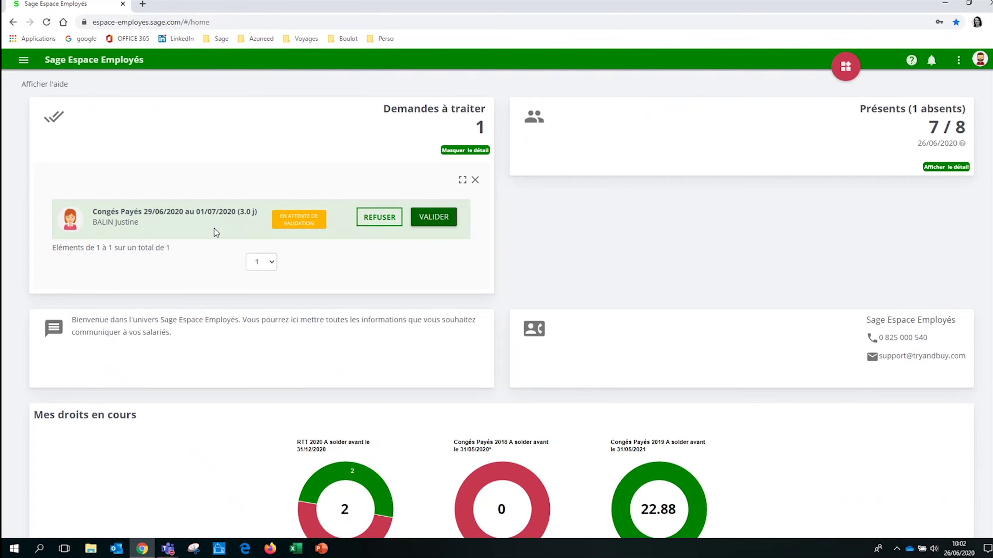
pyautogui.scroll(-7, 216, 232)
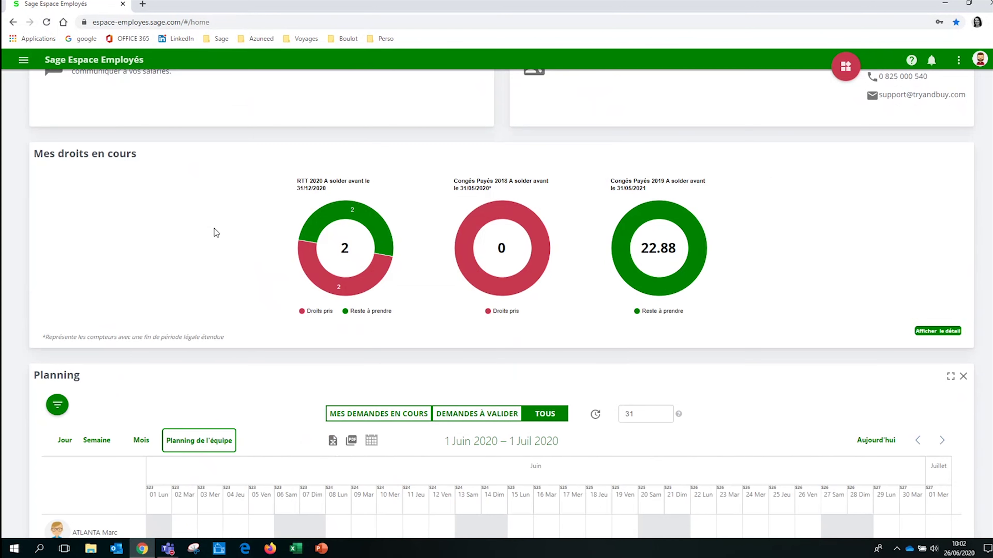
pyautogui.scroll(-2, 216, 232)
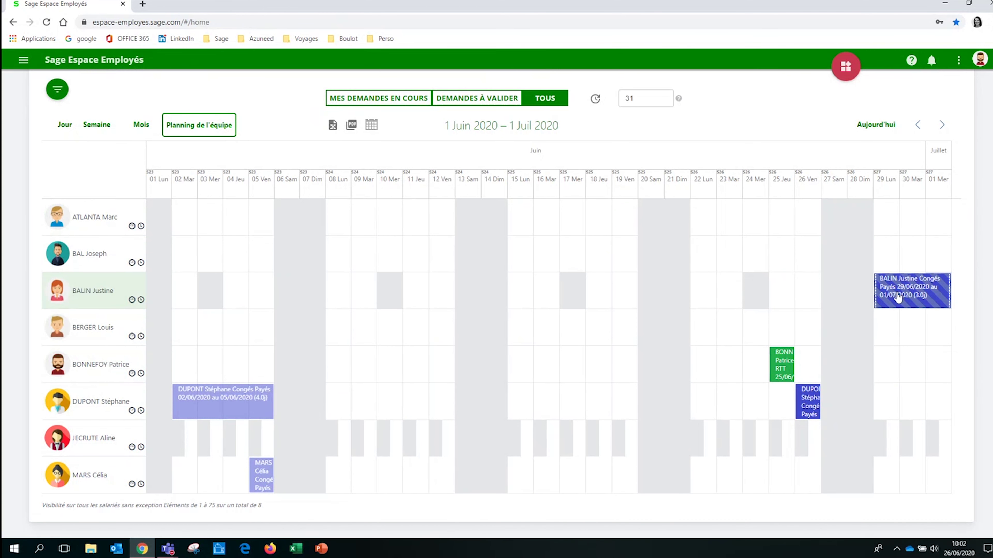
# Validate the pending Congés Payés request for 29/06/2020 to 01/07/2020 from Demandes à traiter, attaching the message "bonnes vacances"
pyautogui.scroll(5, 898, 297)
pyautogui.scroll(5, 897, 291)
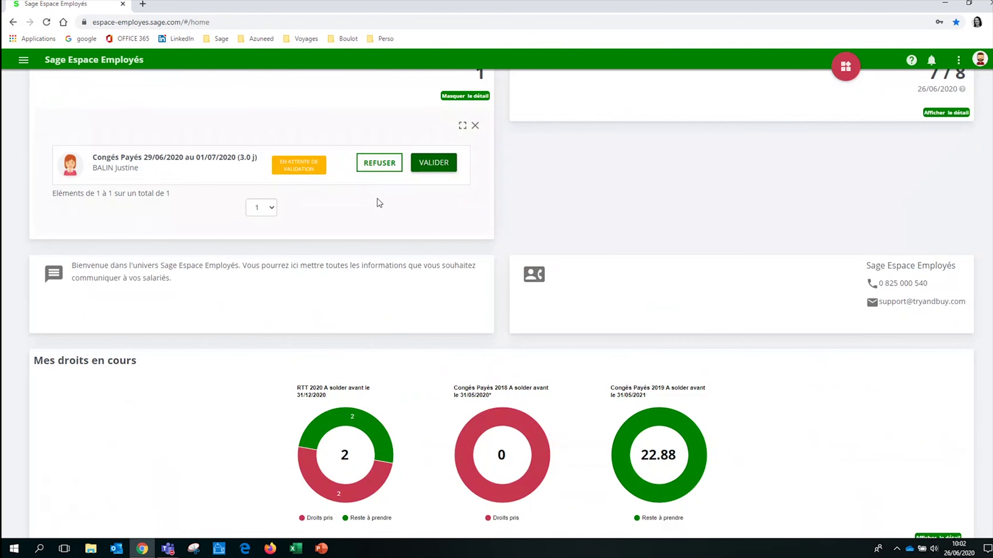
pyautogui.click(444, 172)
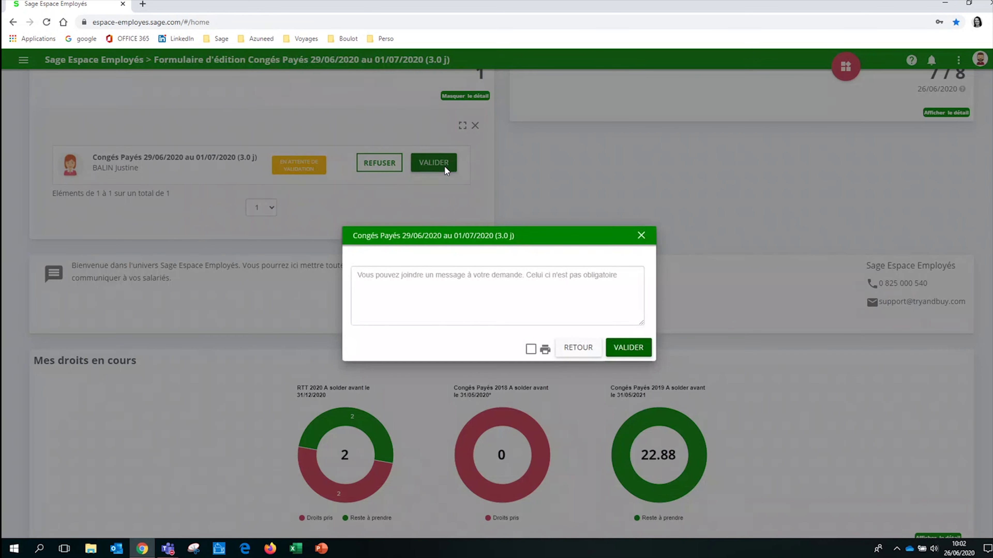
pyautogui.click(436, 273)
pyautogui.write('bonnes ')
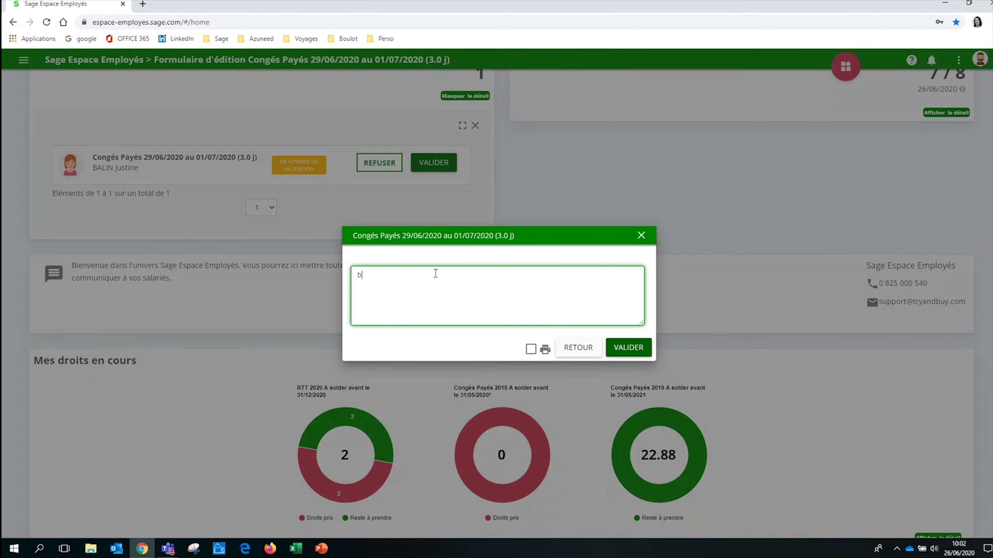
pyautogui.write('vacances')
pyautogui.click(628, 347)
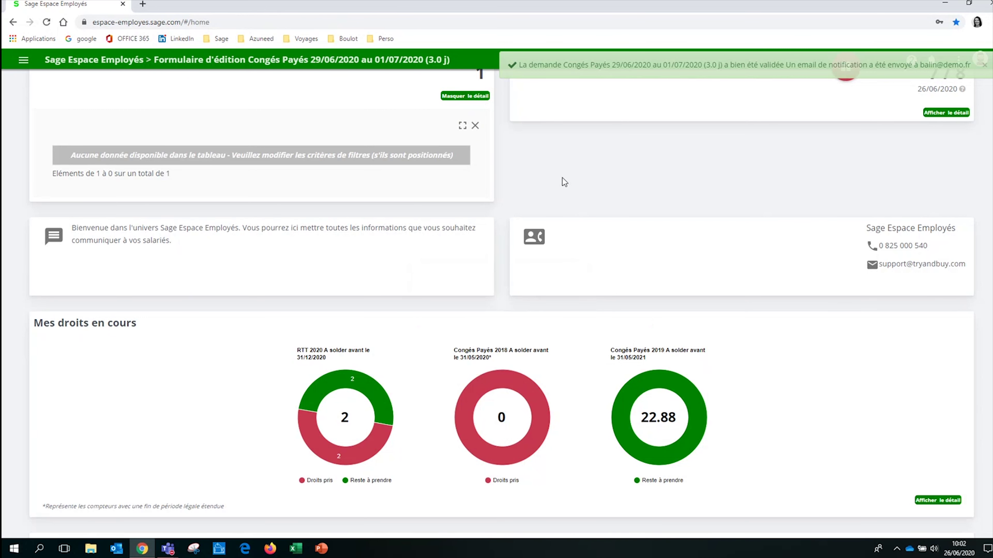
# Reload the home dashboard and check the 29/06/2020 to 01/07/2020 absence in the team planning and the Demandes à traiter widget
pyautogui.scroll(-5, 564, 181)
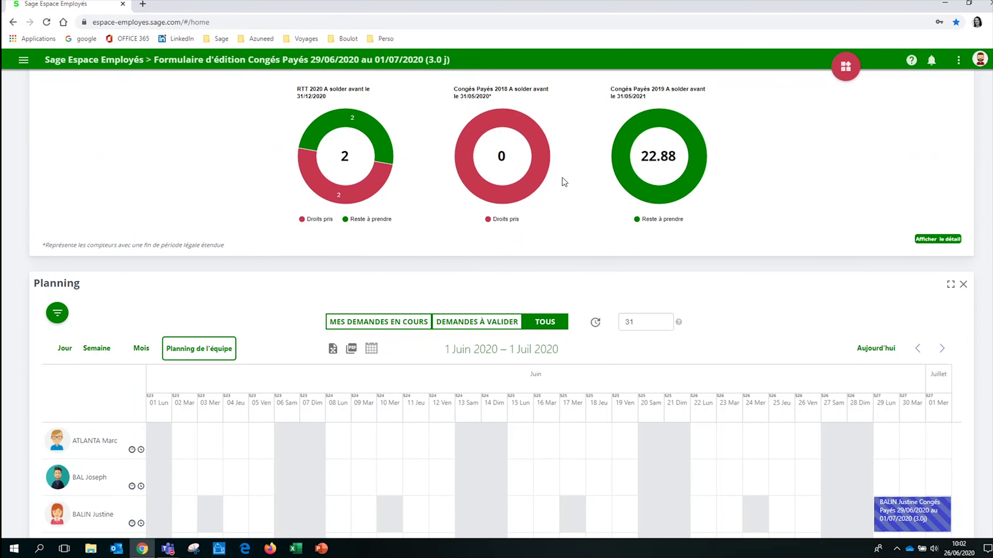
pyautogui.press('F5')
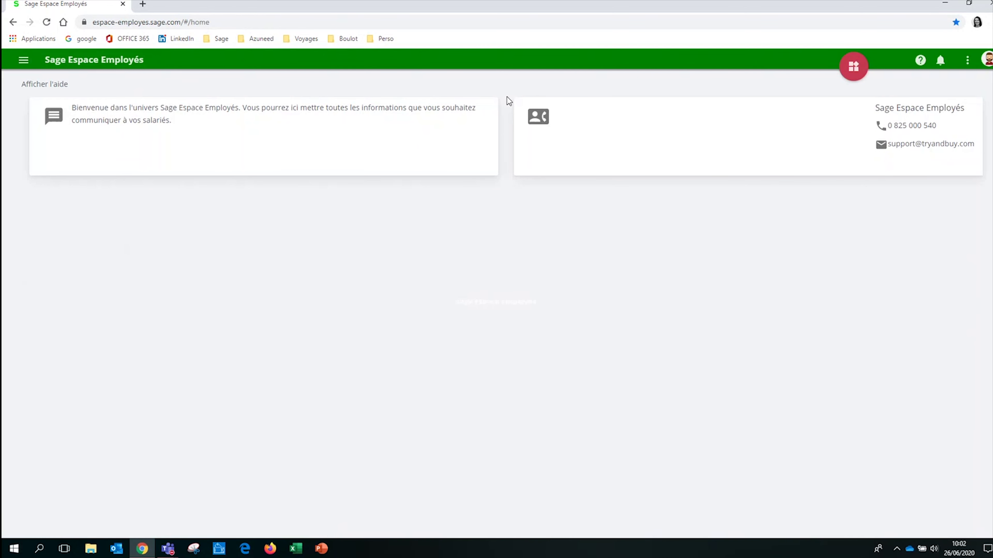
pyautogui.scroll(-5, 519, 213)
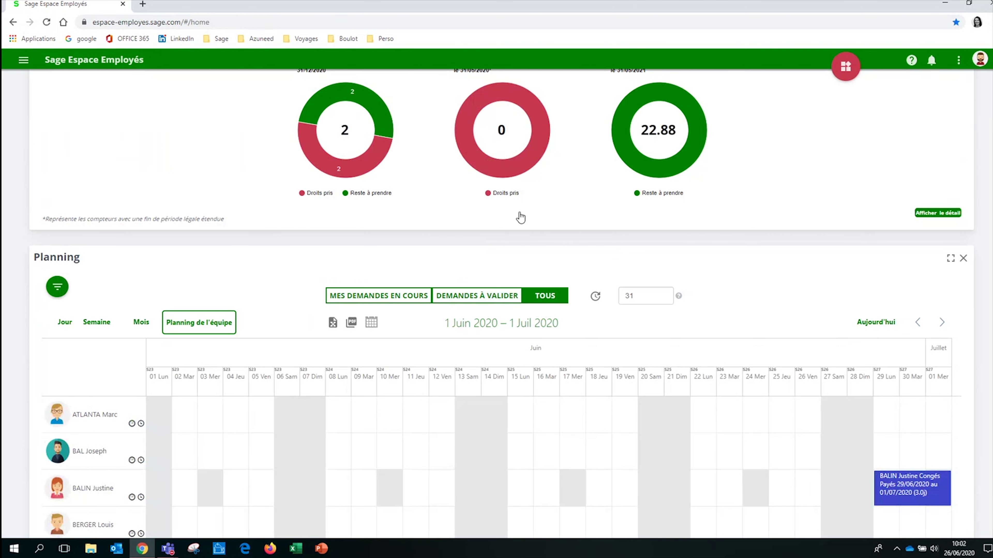
pyautogui.scroll(-4, 623, 245)
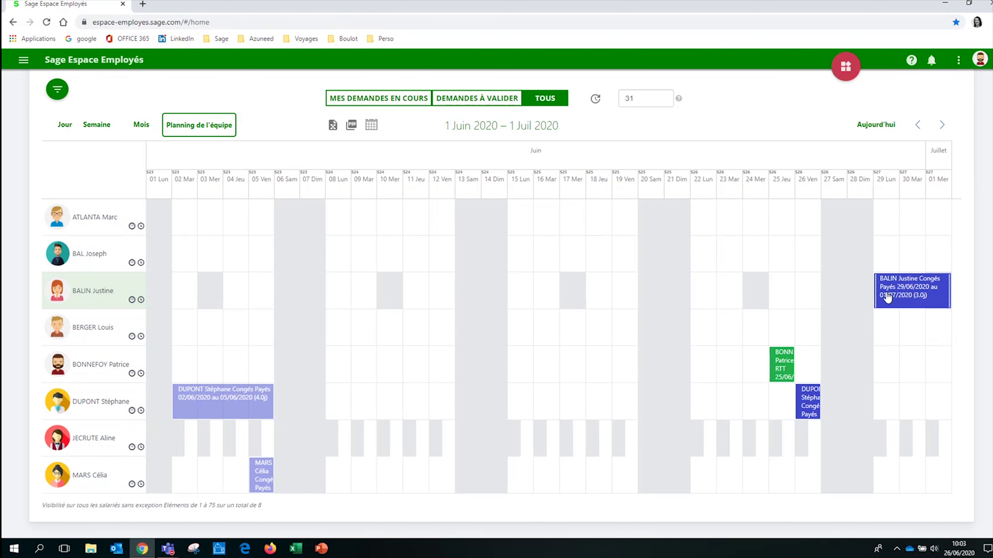
pyautogui.scroll(10, 887, 298)
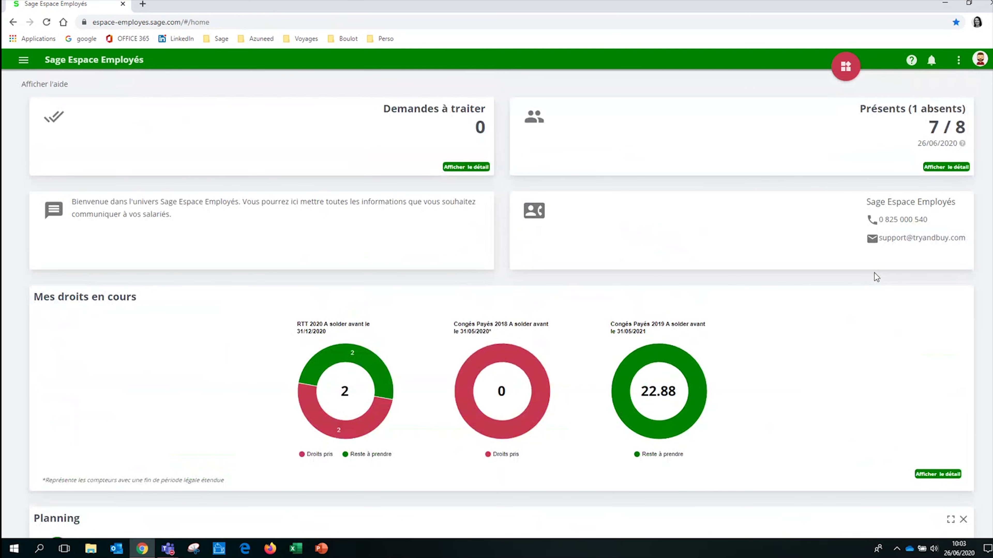
pyautogui.scroll(-5, 874, 273)
pyautogui.scroll(5, 874, 272)
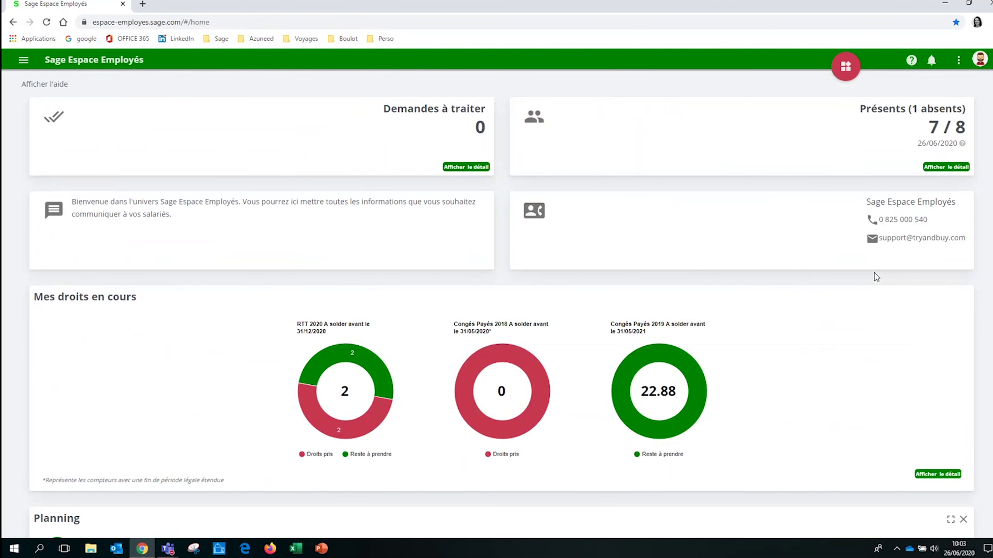